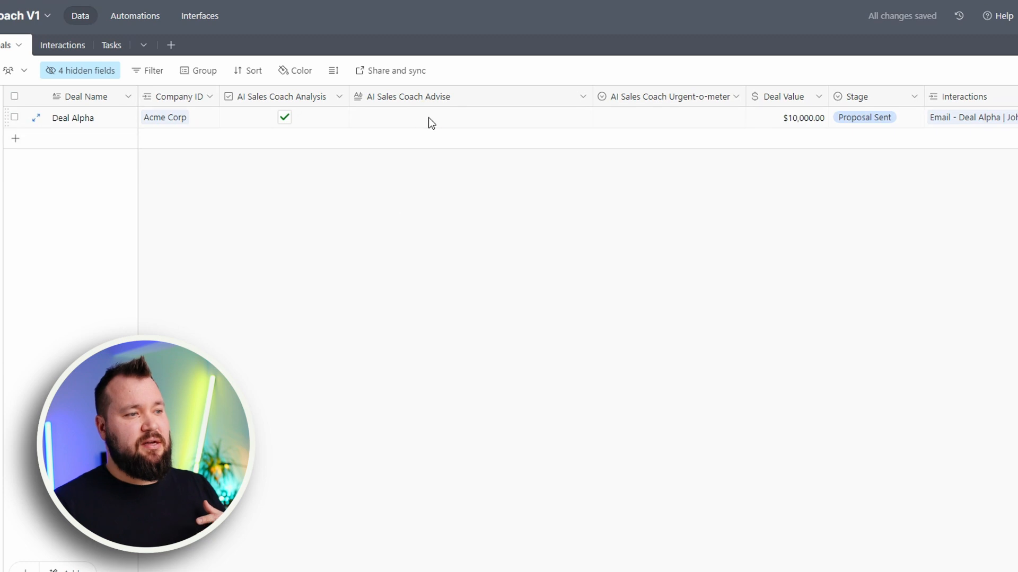
Check the AI Sales Coach Urgent-o-meter field of the Deal Alpha record
click(652, 118)
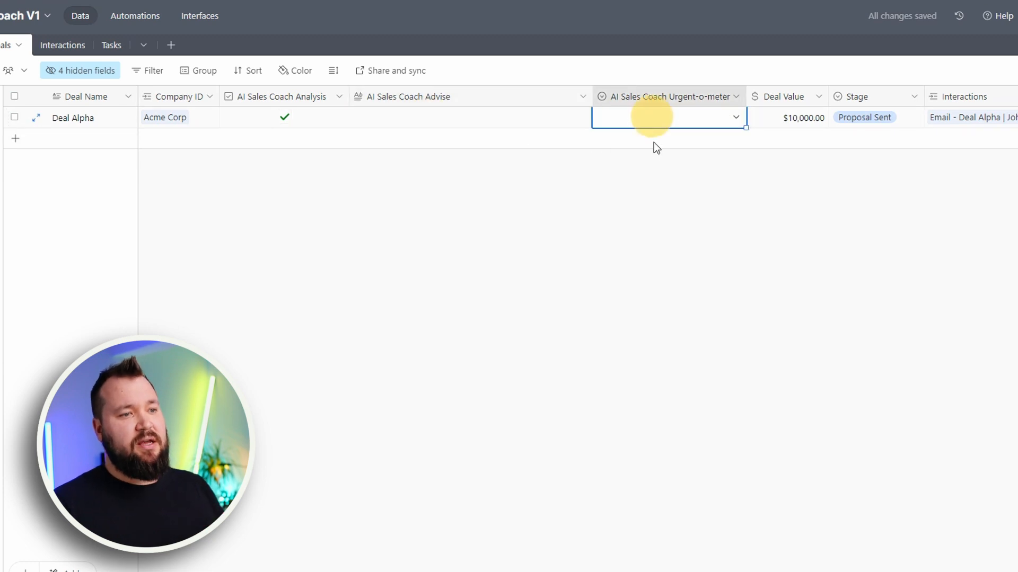
click(660, 192)
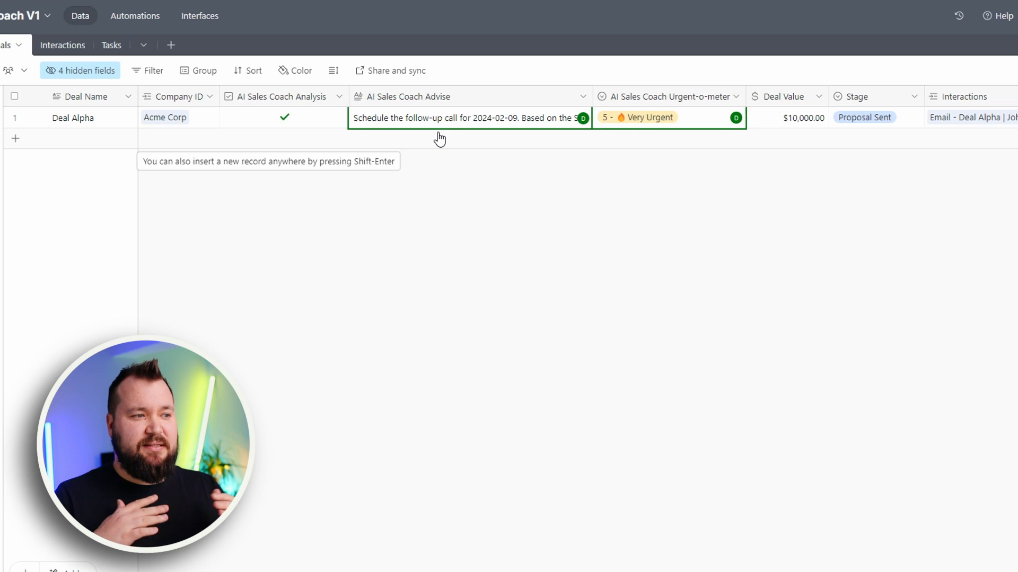
Open the Tasks table and review the Schedule Follow-Up Call task's title, full description, due date and status
click(112, 48)
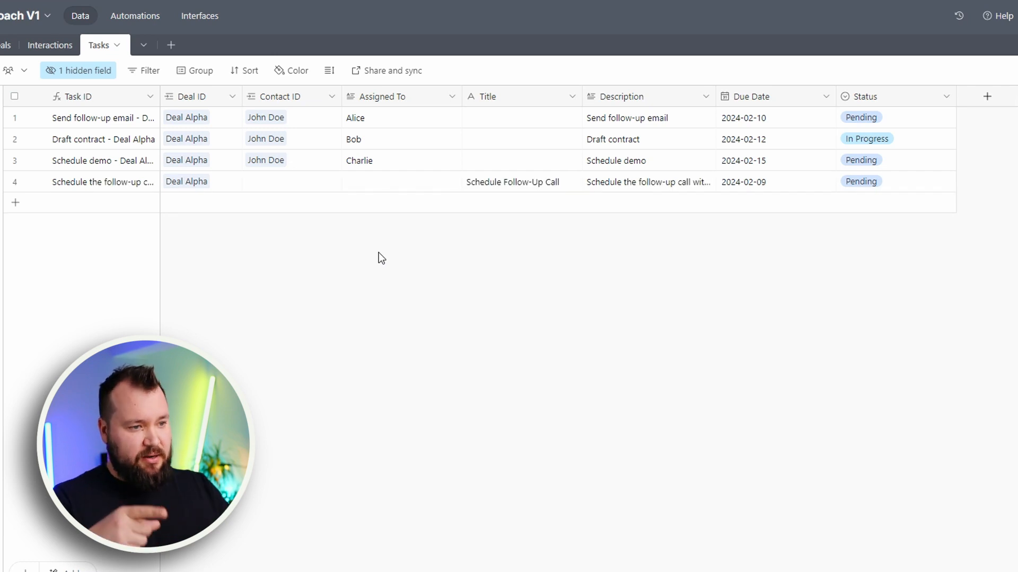
click(496, 183)
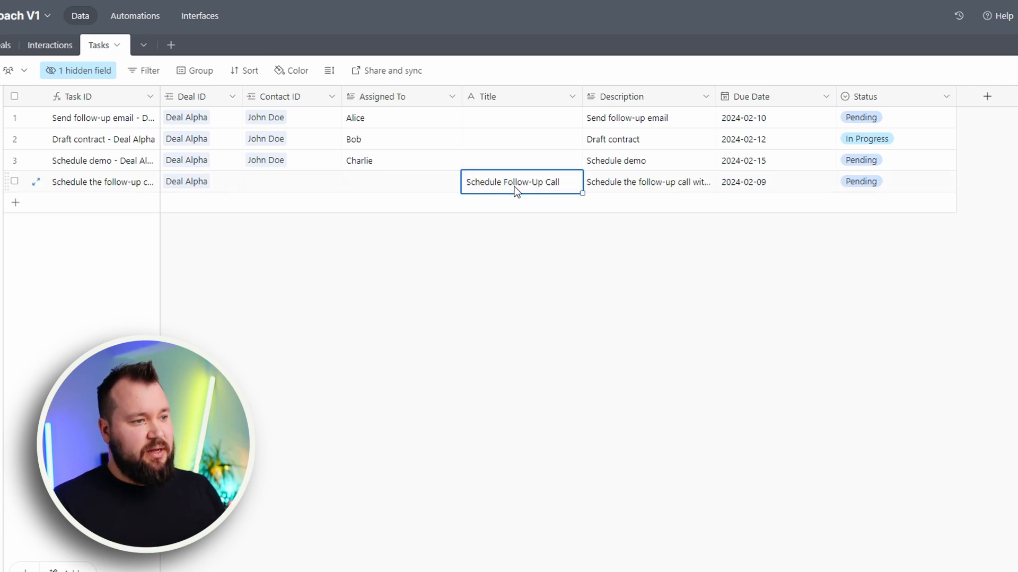
click(706, 188)
click(707, 186)
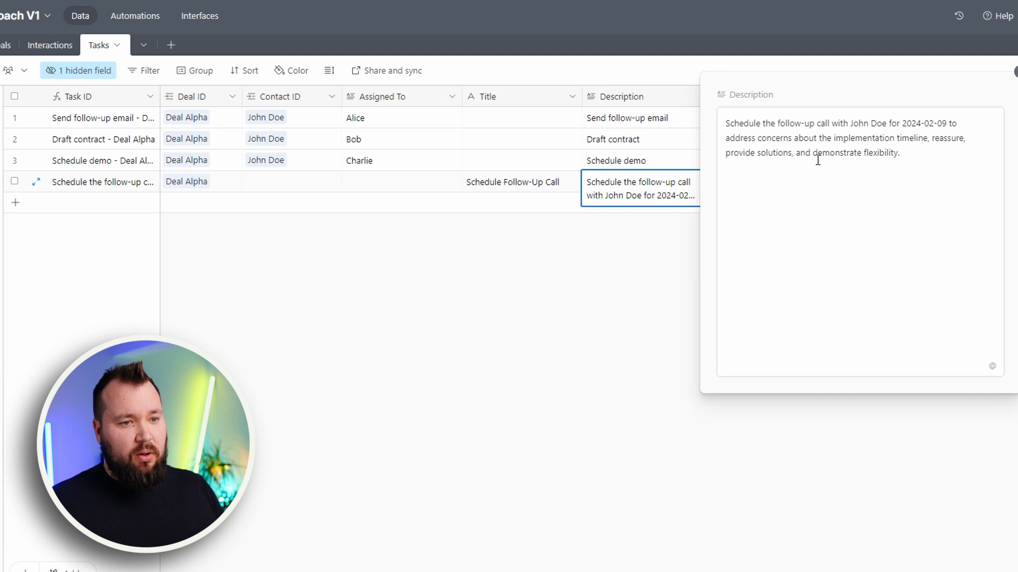
click(540, 295)
click(748, 183)
click(901, 186)
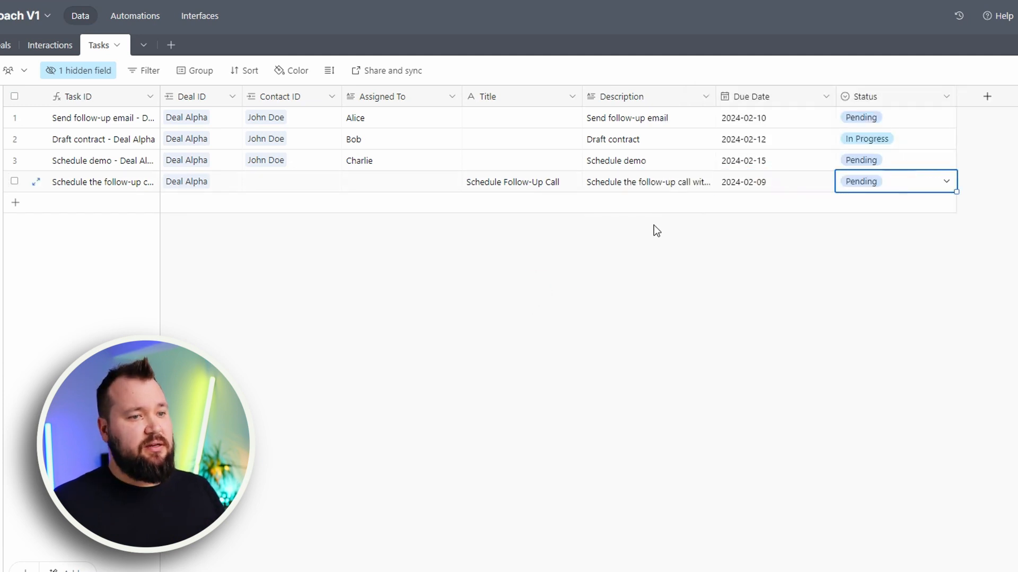
Return to the Deals table and read the full AI Sales Coach Advise text for Deal Alpha
click(4, 45)
click(466, 124)
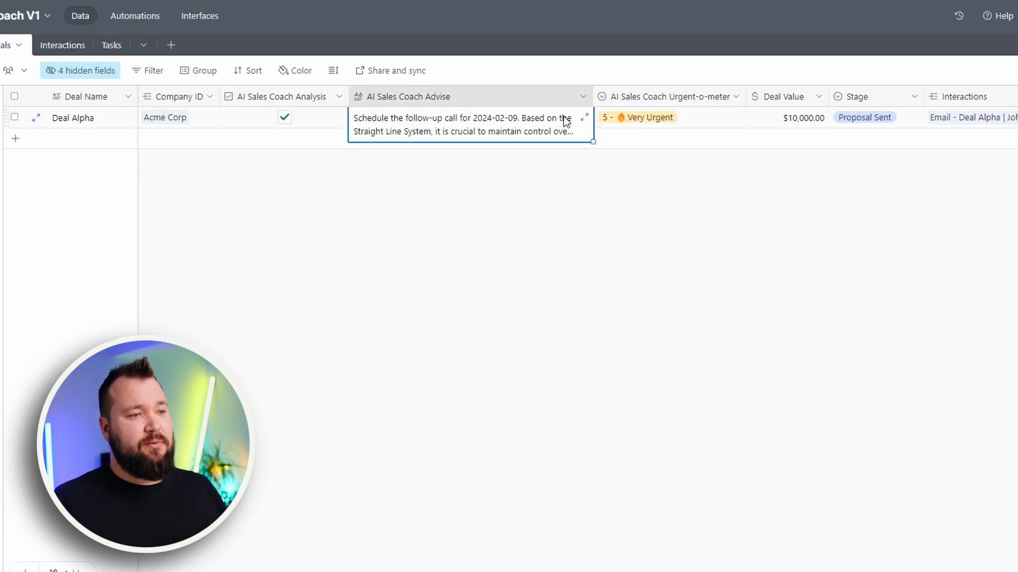
click(583, 117)
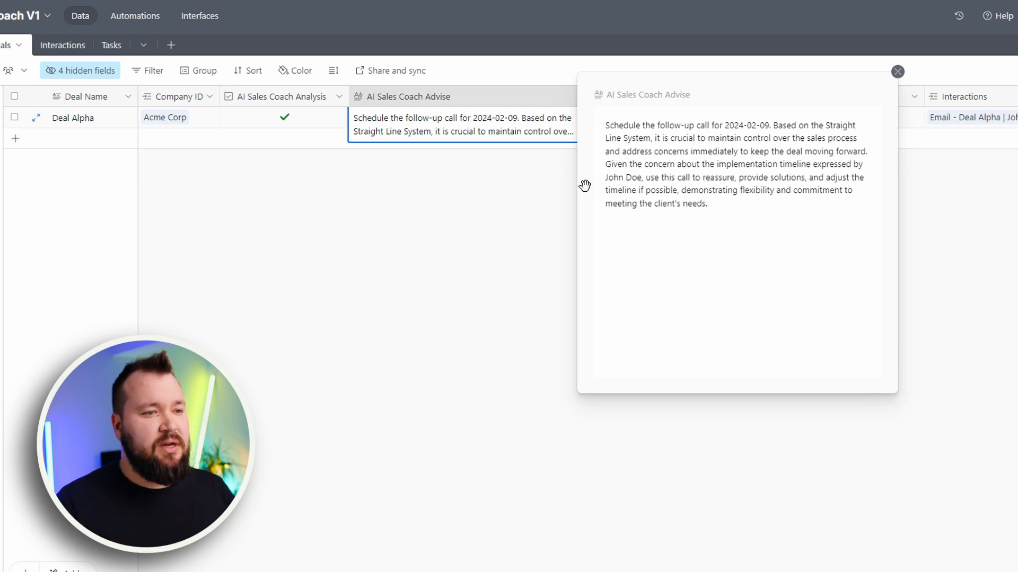
click(707, 129)
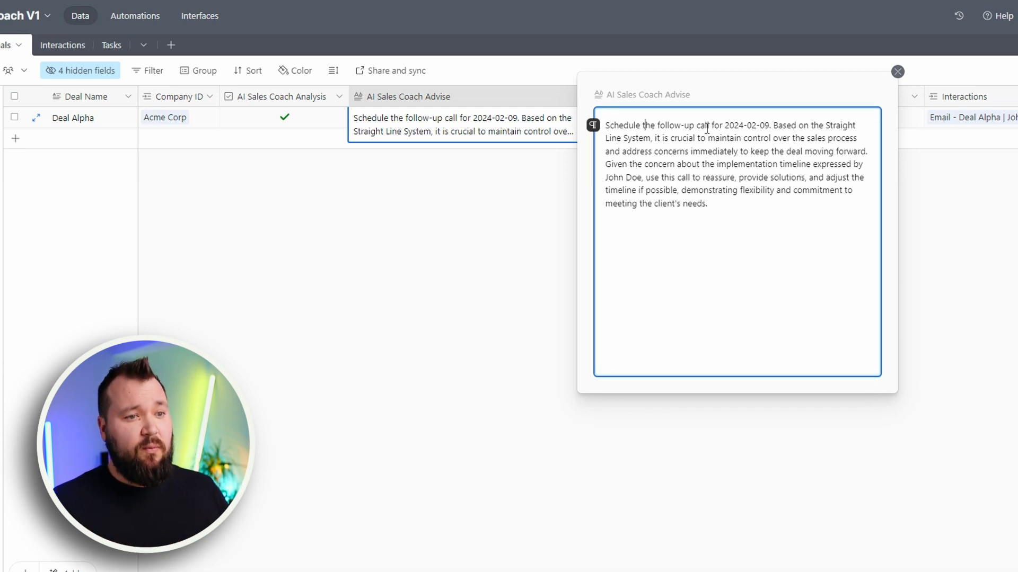
drag(730, 142, 749, 200)
click(523, 235)
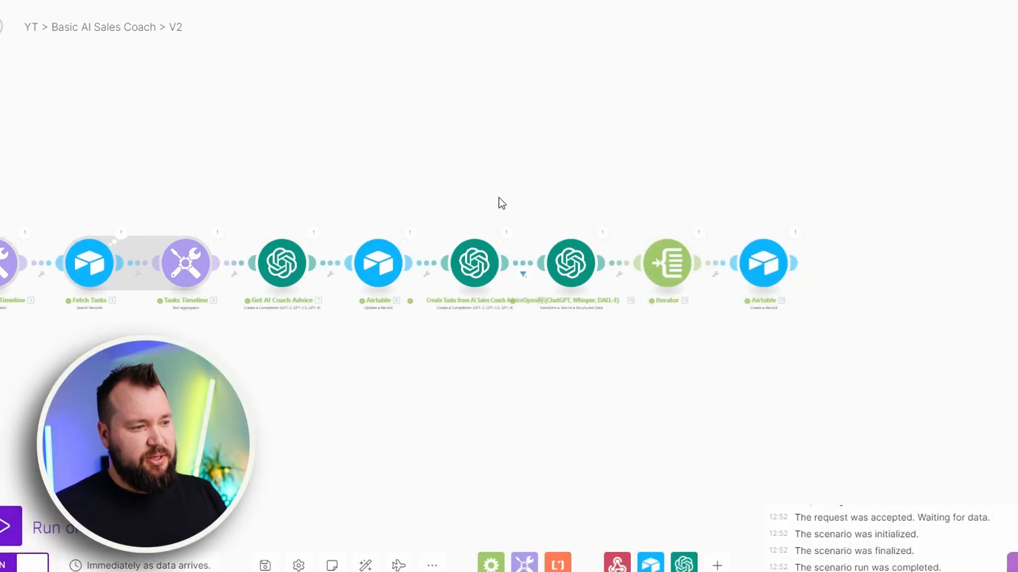
Examine the module chain of the Basic AI Sales Coach V2 scenario, from the webhook to the final Airtable module
scroll(407, 354, up, 3)
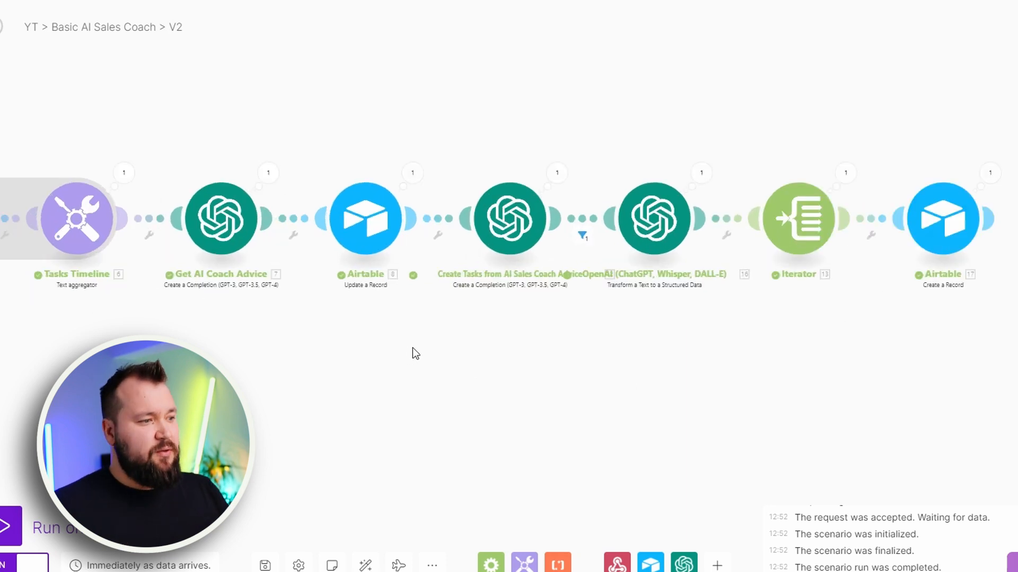
scroll(474, 313, down, 5)
drag(493, 316, 529, 322)
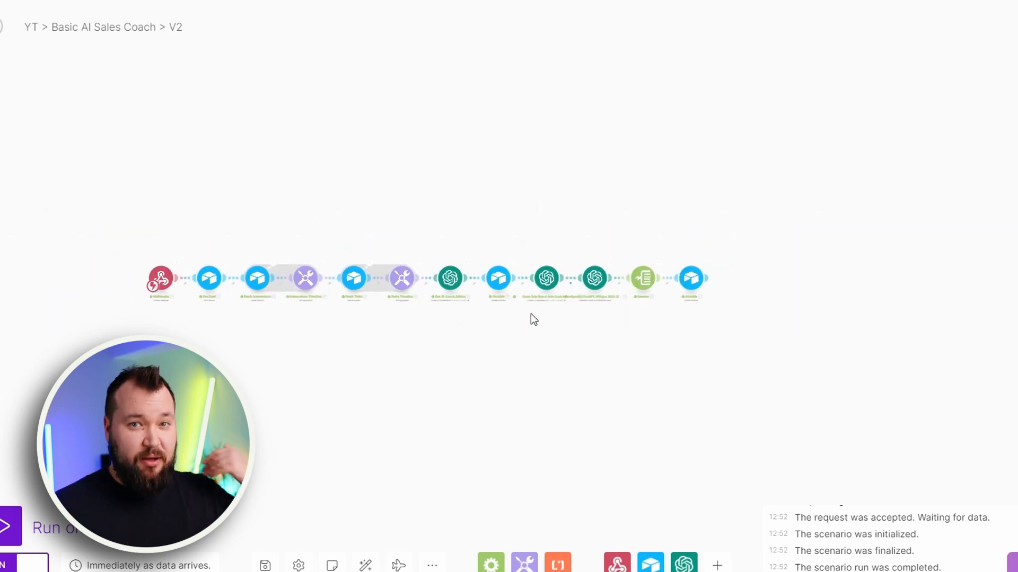
scroll(353, 267, up, 3)
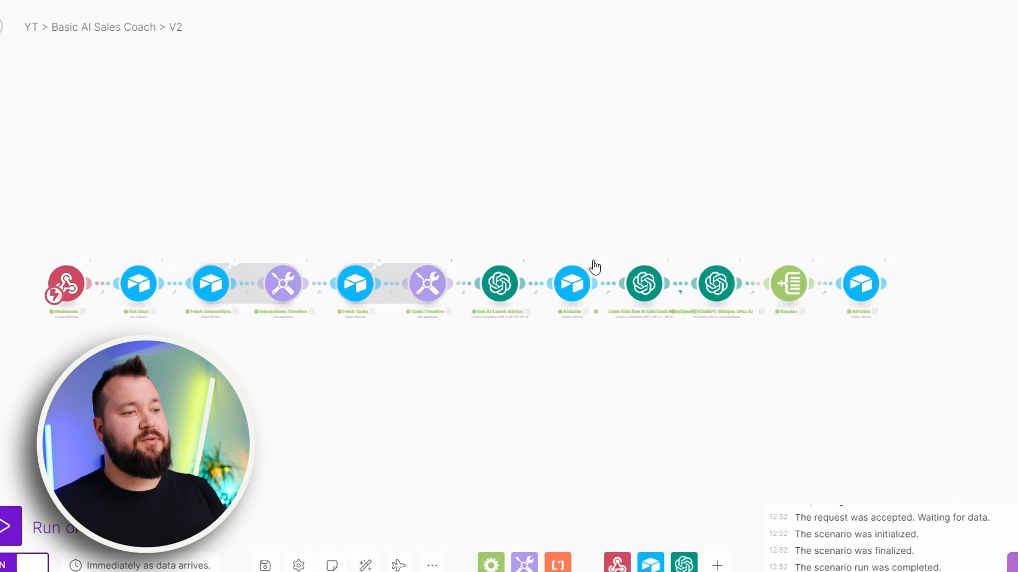
scroll(594, 267, up, 3)
scroll(699, 370, down, 3)
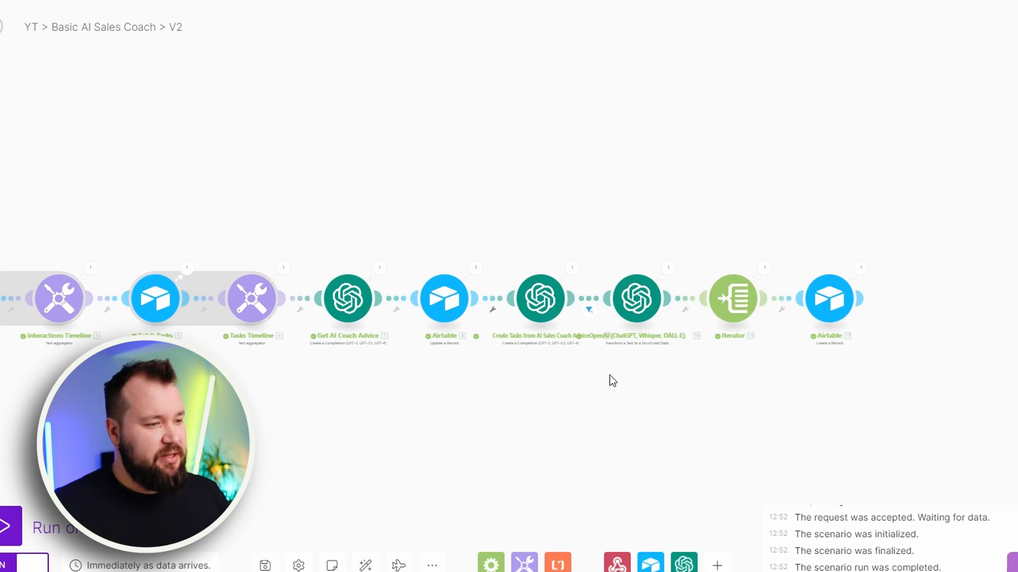
scroll(491, 295, up, 3)
scroll(504, 382, down, 2)
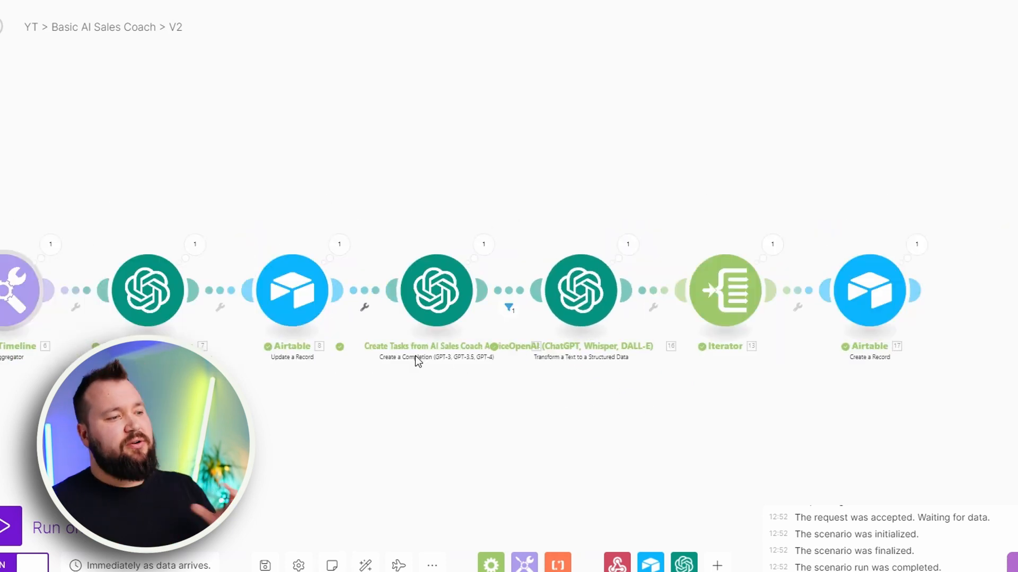
Open the Create Tasks from AI Sales Coach Advice module, review its system and user messages in the enlarged view, and close it
click(436, 295)
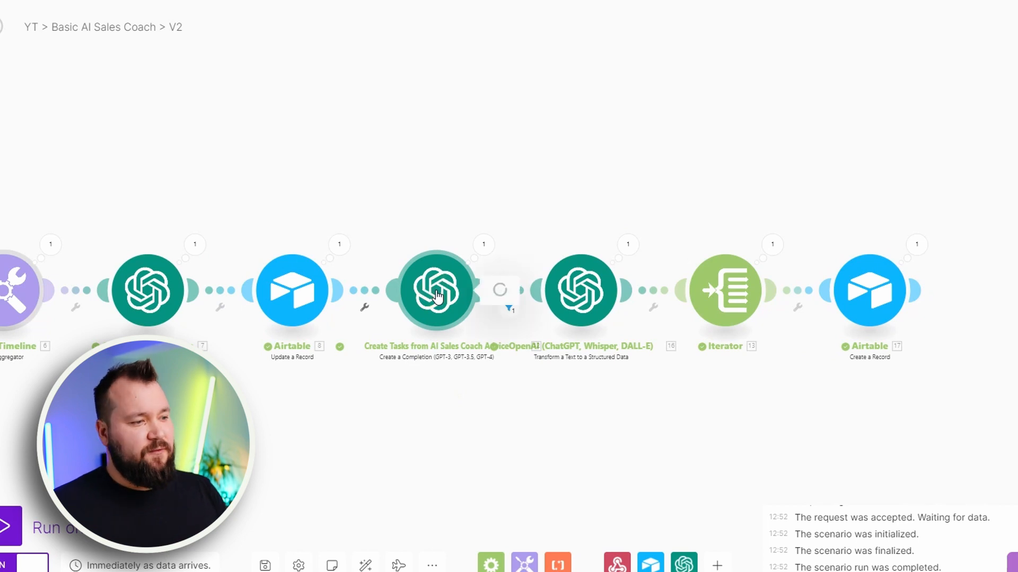
drag(449, 194, 346, 189)
scroll(552, 269, down, 5)
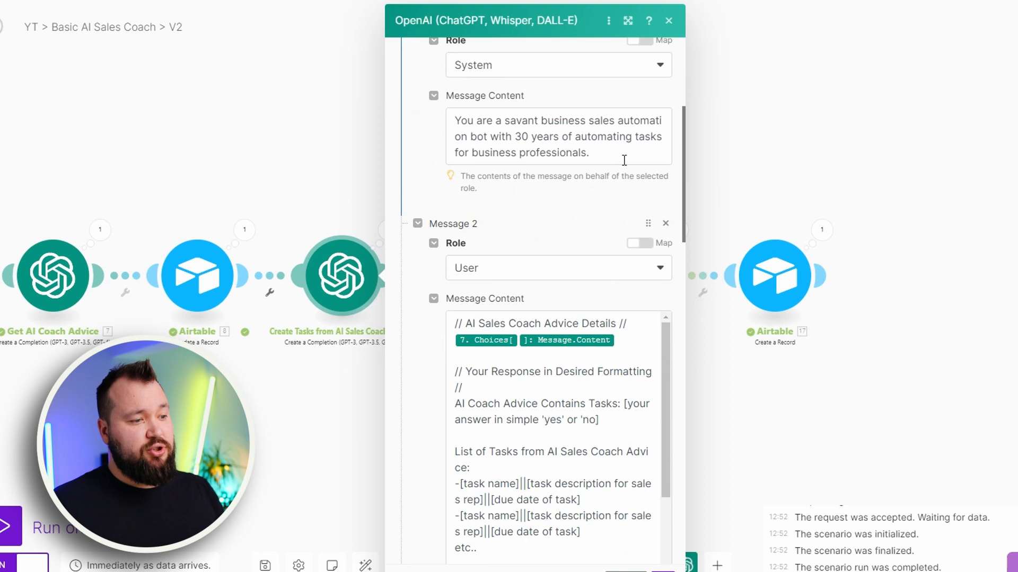
scroll(624, 160, down, 2)
click(627, 20)
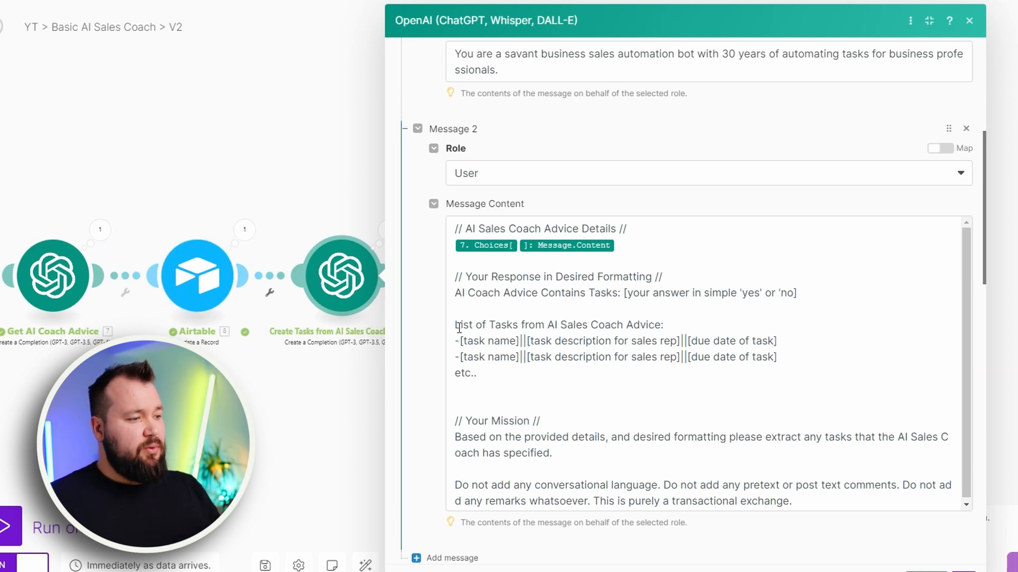
click(295, 394)
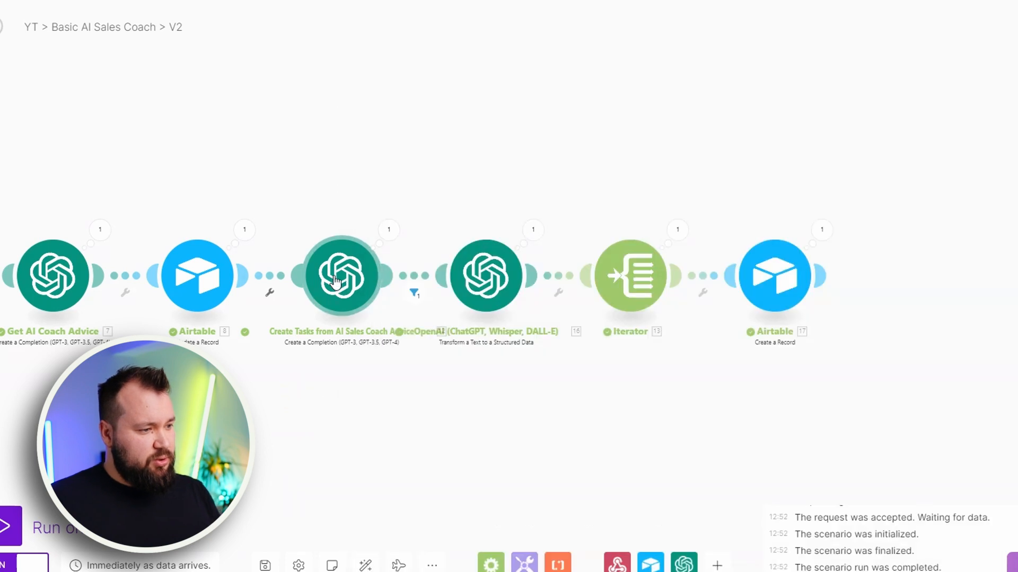
Reopen the Create Tasks from AI Sales Coach Advice module enlarged and show the message content of Message 2
scroll(370, 359, up, 3)
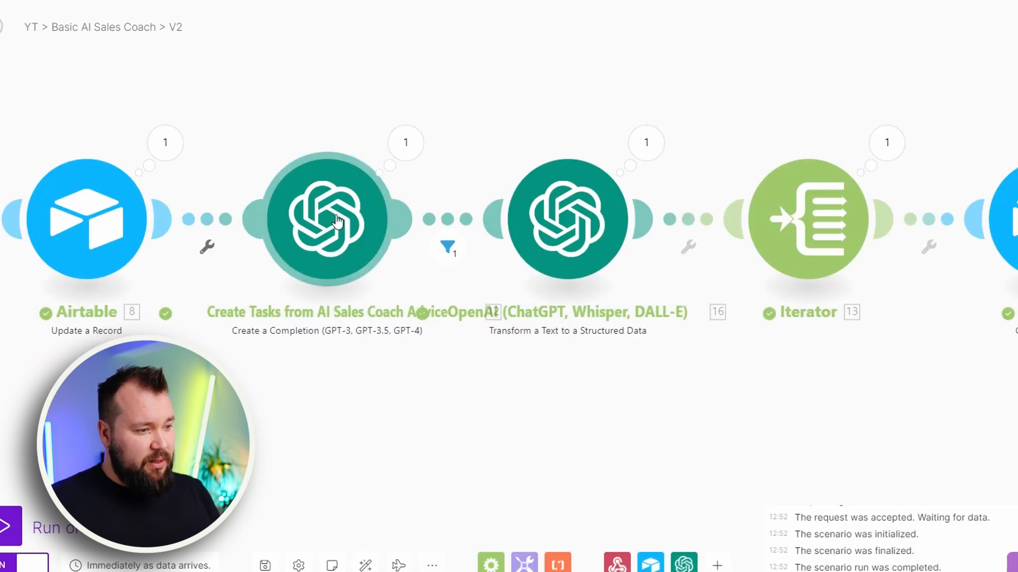
drag(337, 221, 339, 169)
click(562, 265)
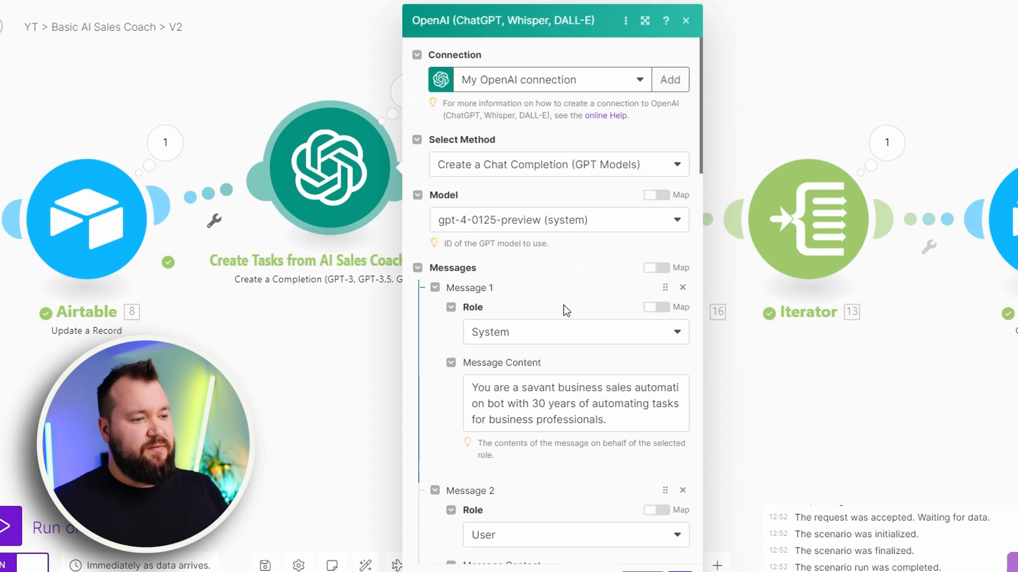
click(644, 20)
scroll(755, 194, down, 2)
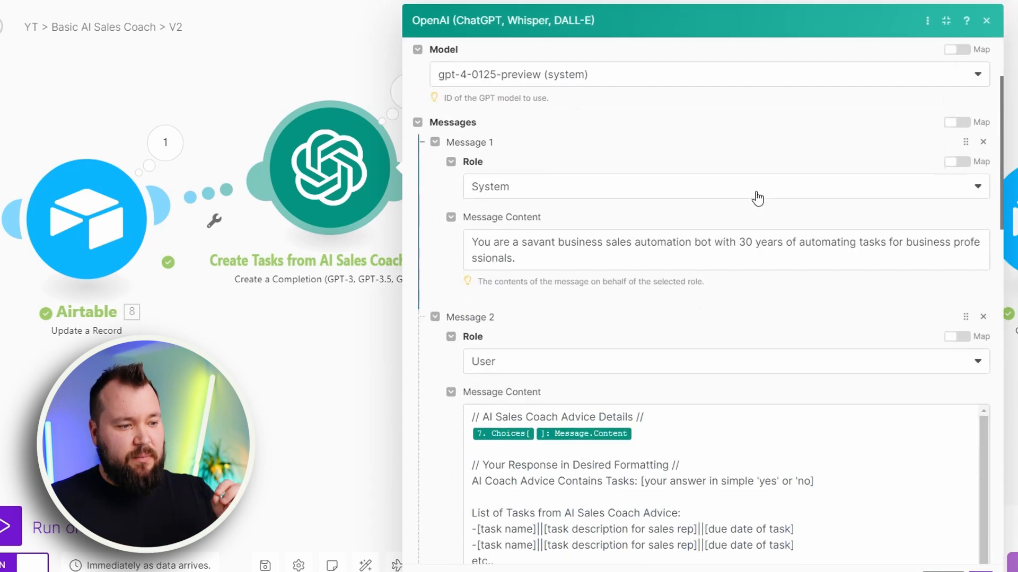
scroll(757, 197, down, 4)
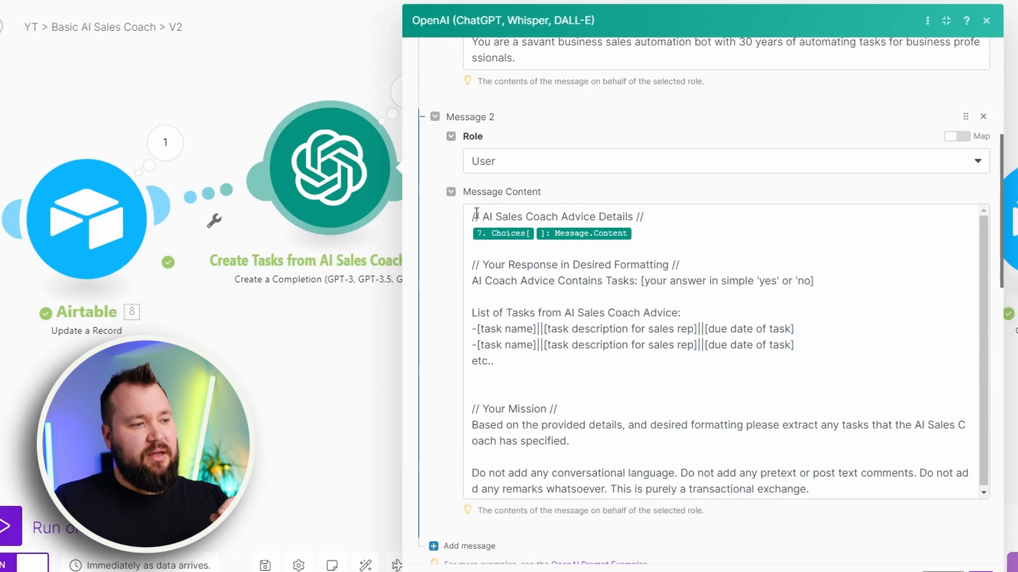
Examine the prompt's AI Sales Coach Advice Details section and the response format line asking for a simple yes or no
drag(473, 216, 654, 214)
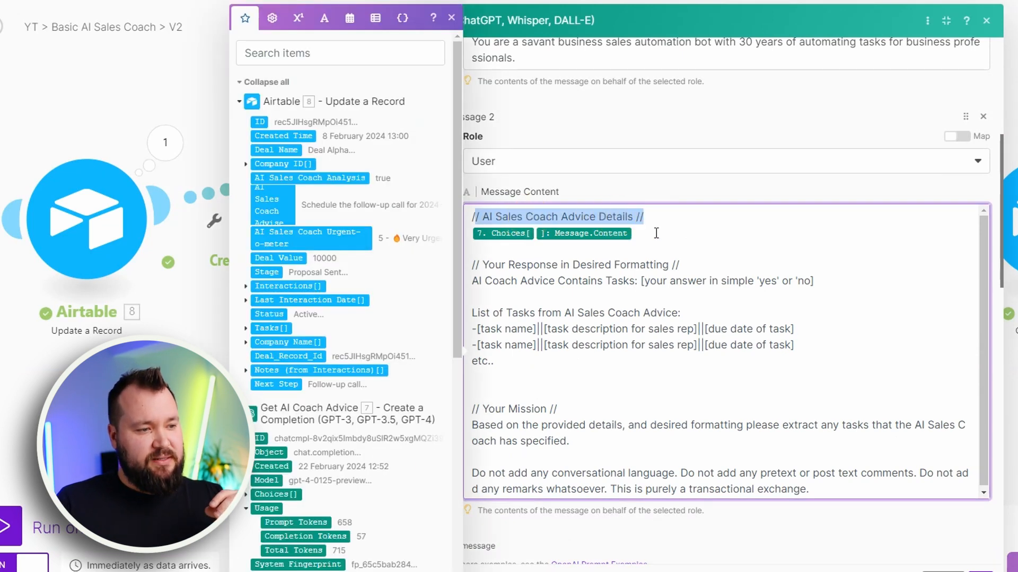
click(657, 232)
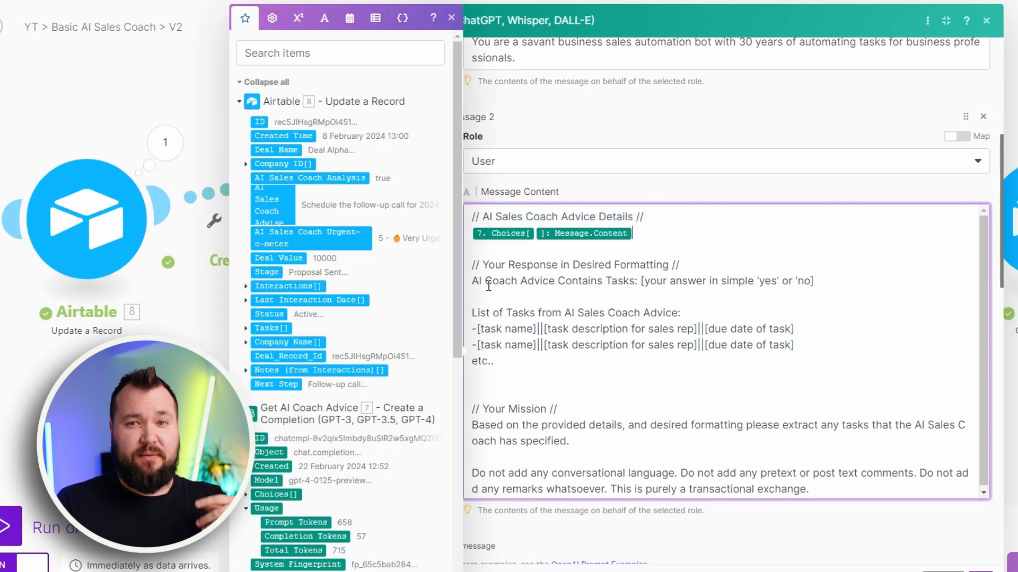
drag(473, 261, 643, 358)
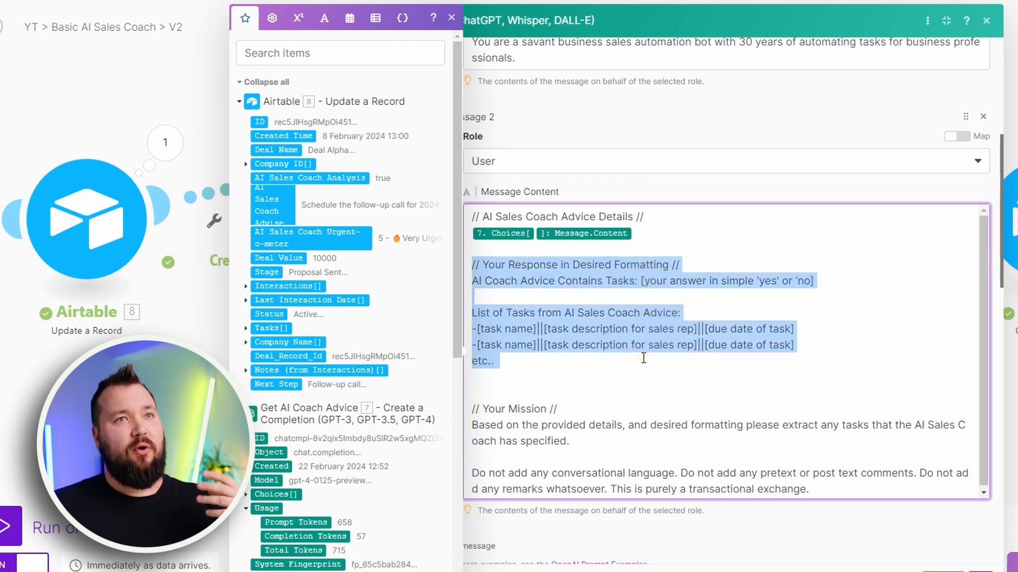
click(473, 281)
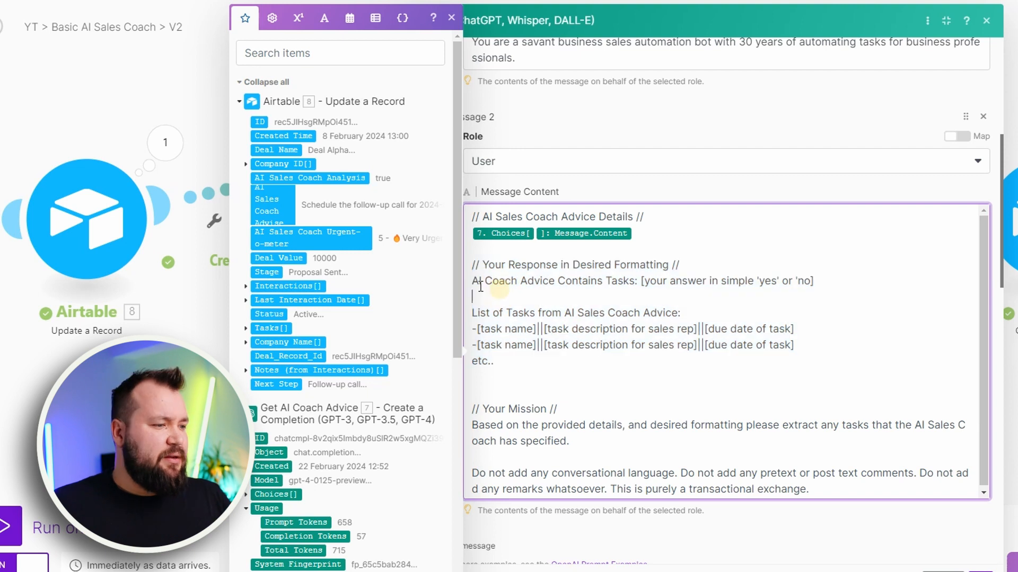
drag(472, 280, 820, 284)
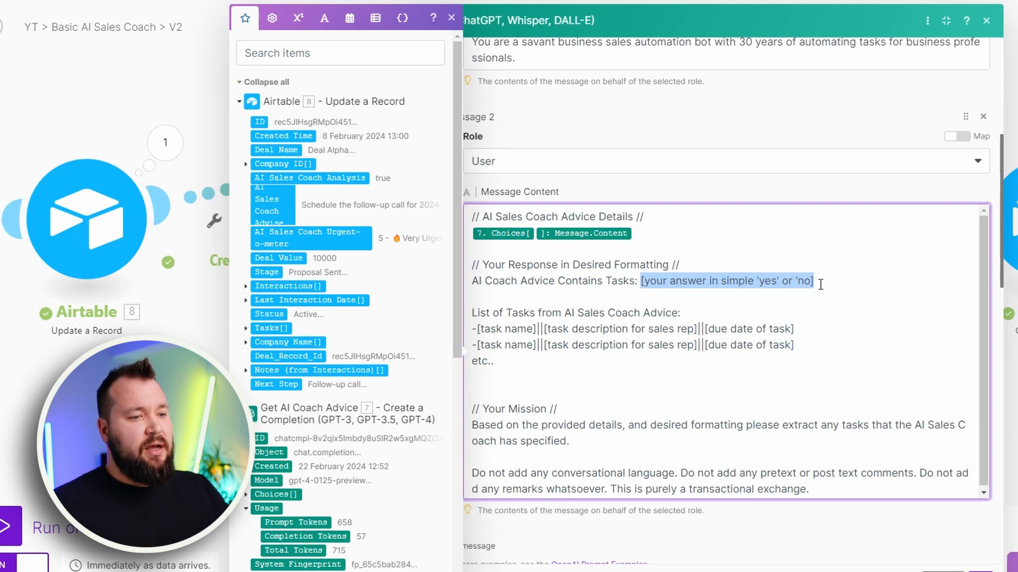
click(737, 287)
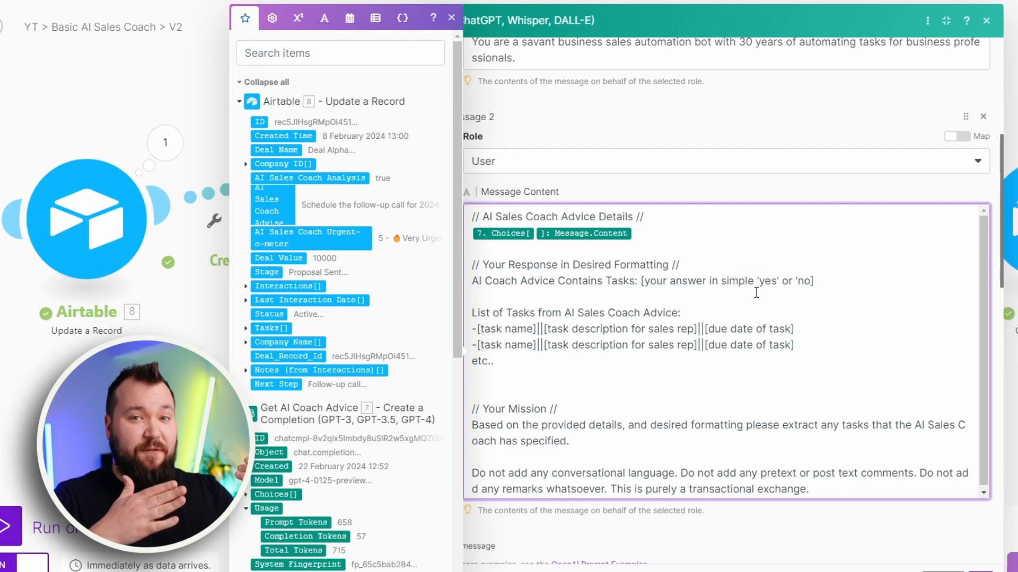
Examine the prompt's List of Tasks format with task name, description and due date, continuing to the Your Mission section
drag(471, 312, 529, 367)
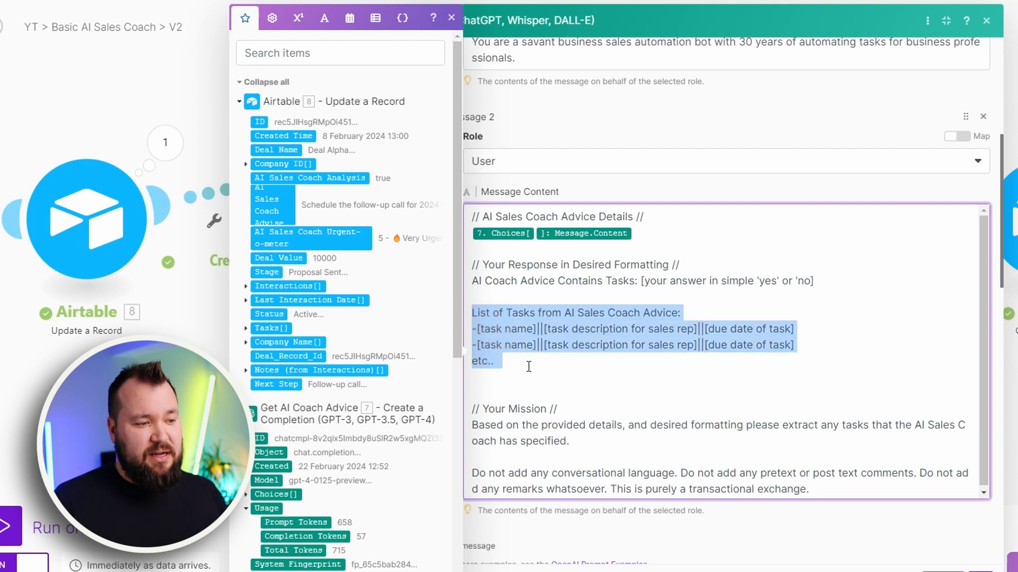
click(565, 313)
click(685, 314)
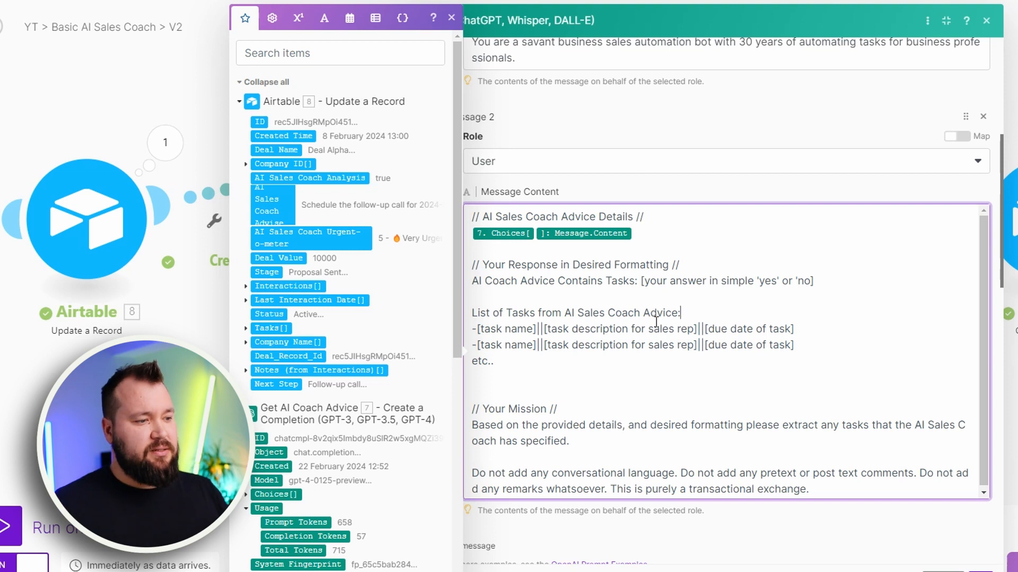
click(476, 328)
click(488, 329)
click(540, 330)
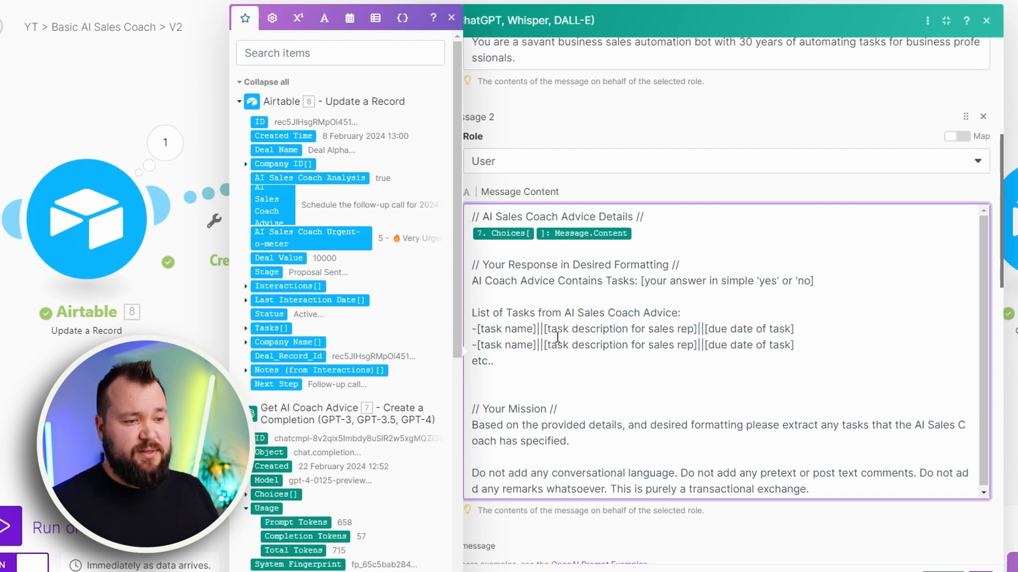
drag(701, 330, 795, 330)
click(711, 330)
drag(475, 348, 800, 345)
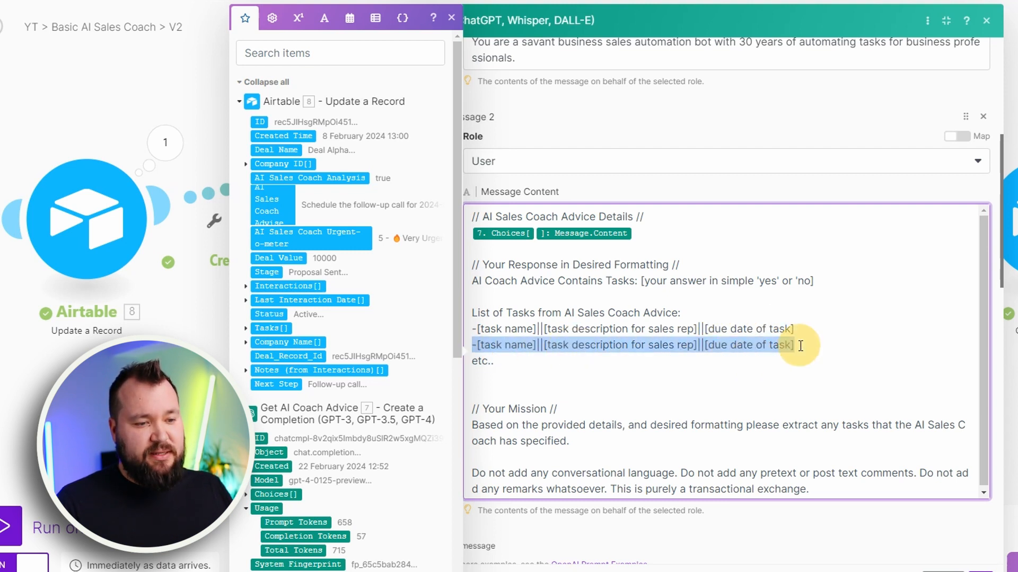
click(501, 362)
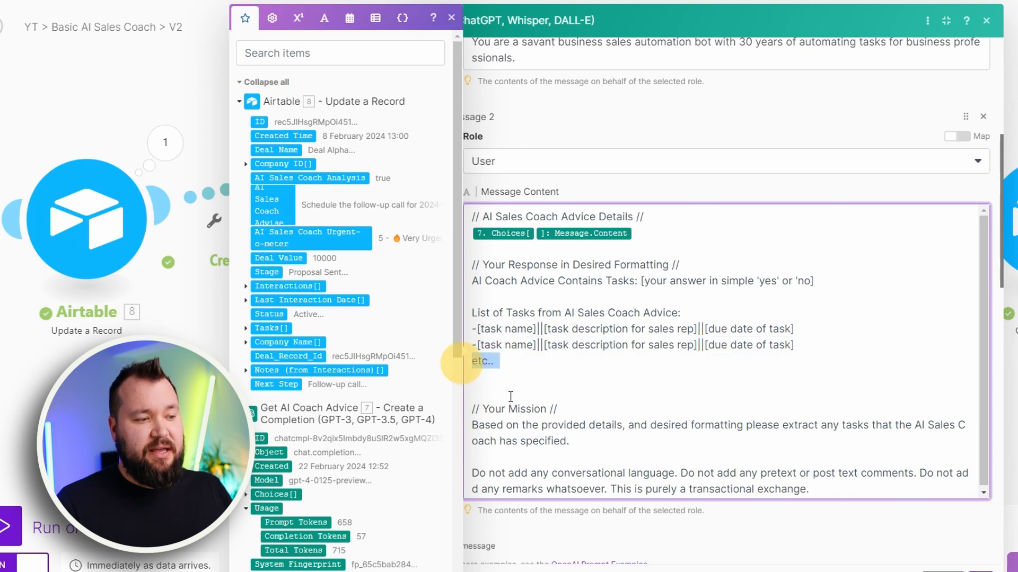
scroll(609, 292, down, 3)
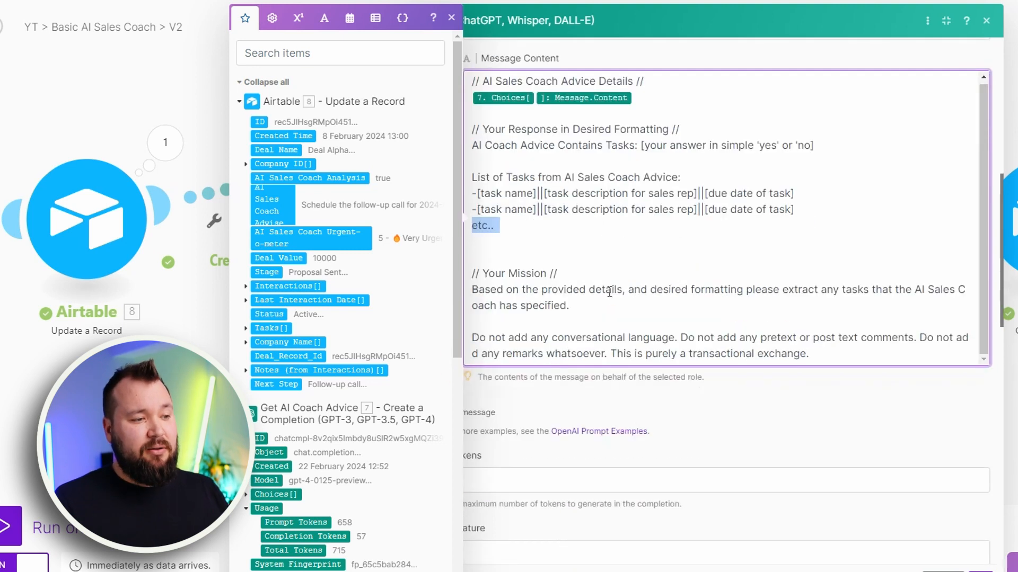
Examine the prompt's Your Mission section, covering the task extraction instruction and the ban on conversational language, pretext and remarks
click(555, 290)
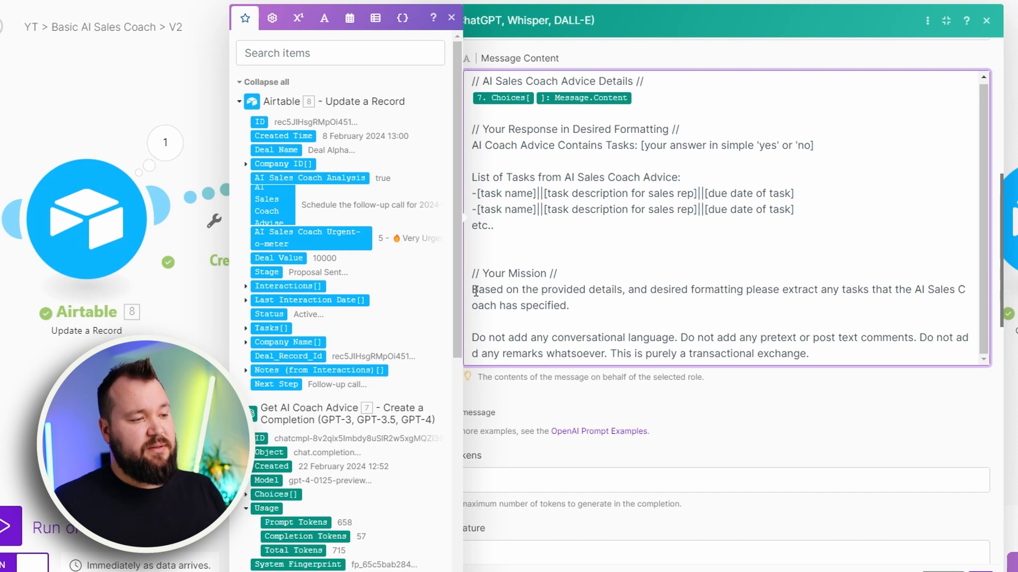
drag(474, 291, 594, 305)
click(692, 298)
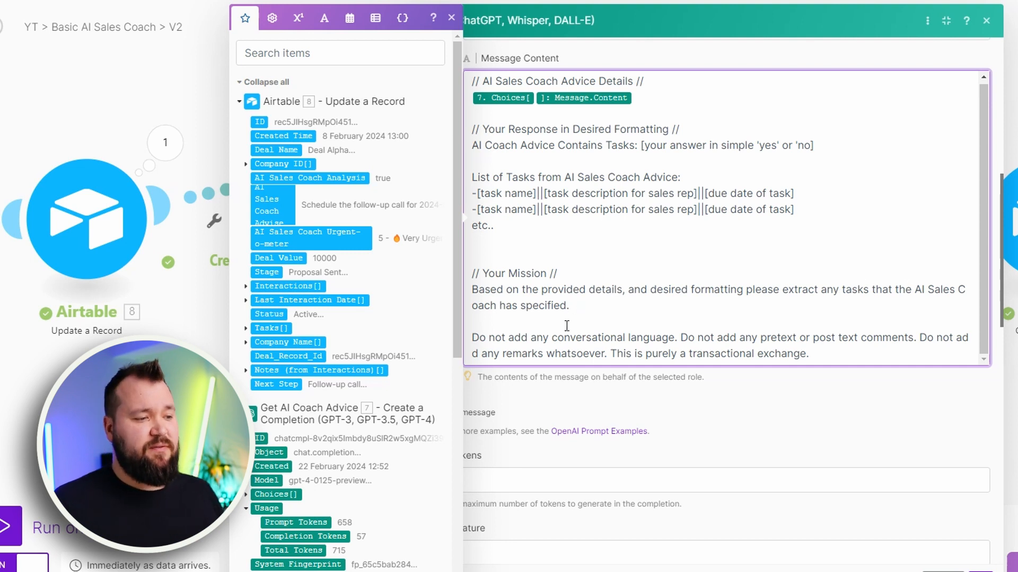
drag(473, 338, 776, 374)
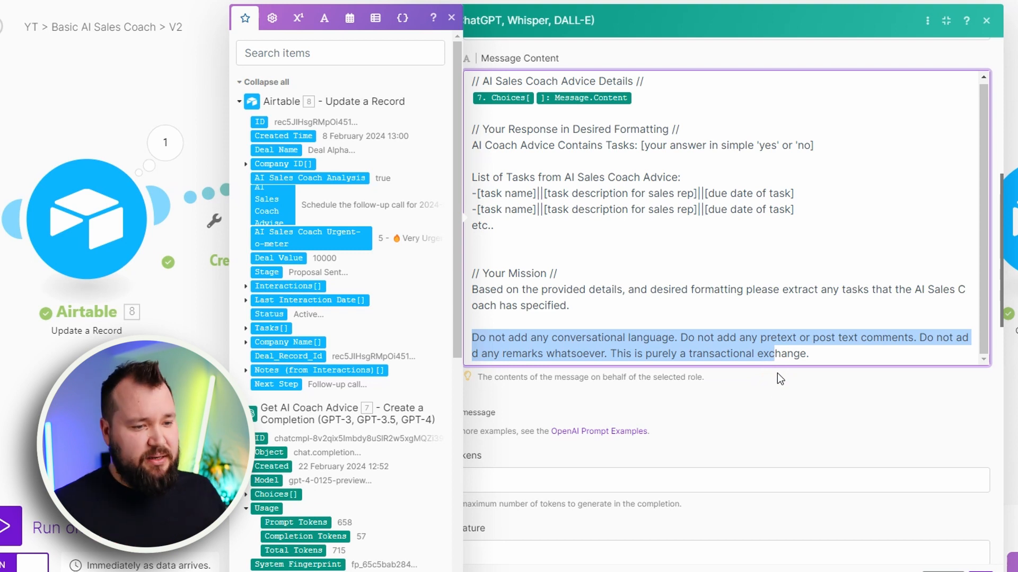
click(827, 356)
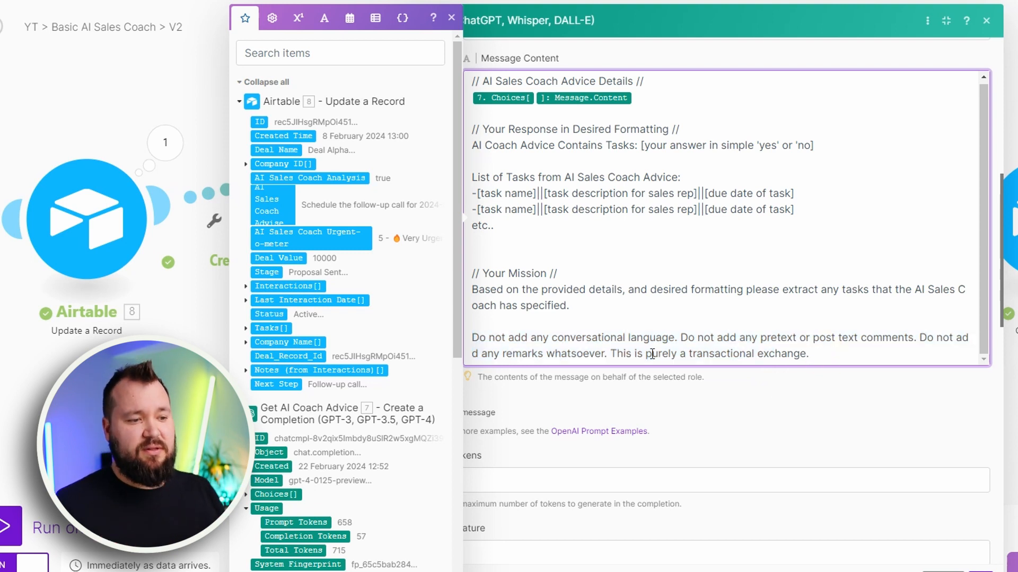
Review the module's Max Tokens, Temperature and remaining settings, return to the model selection, and close the module
key(Tab)
key(BackSpace)
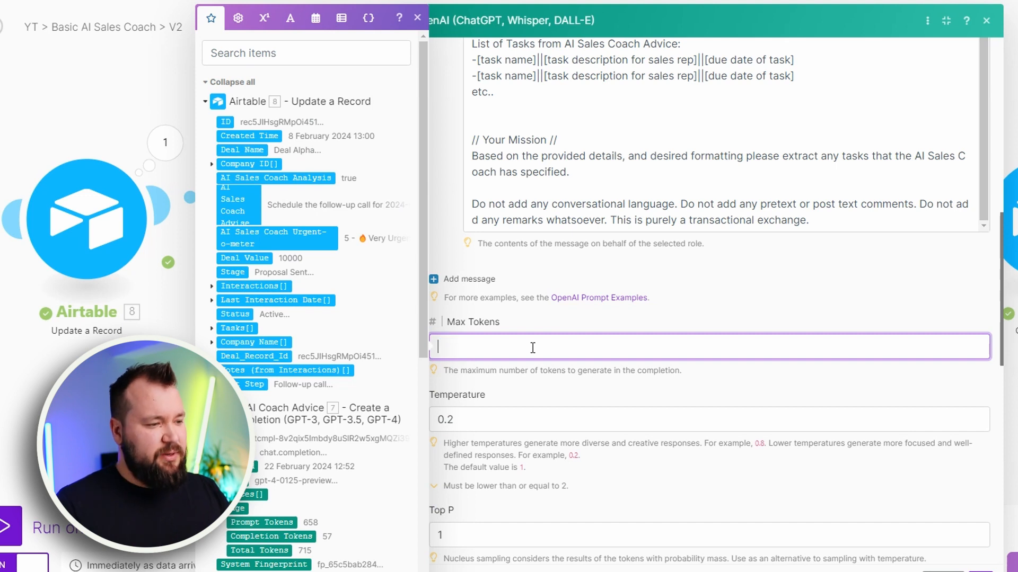
click(597, 342)
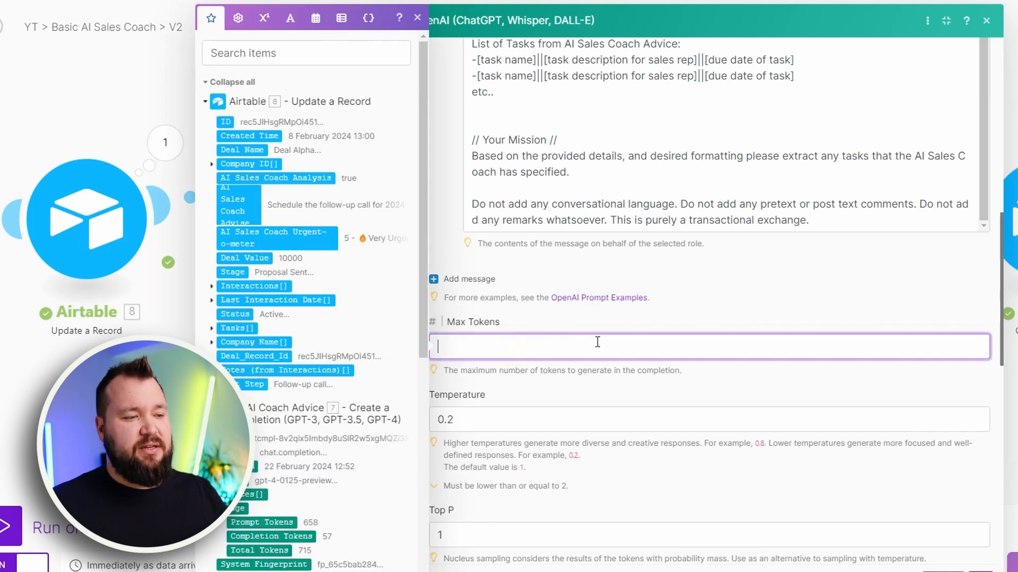
click(452, 418)
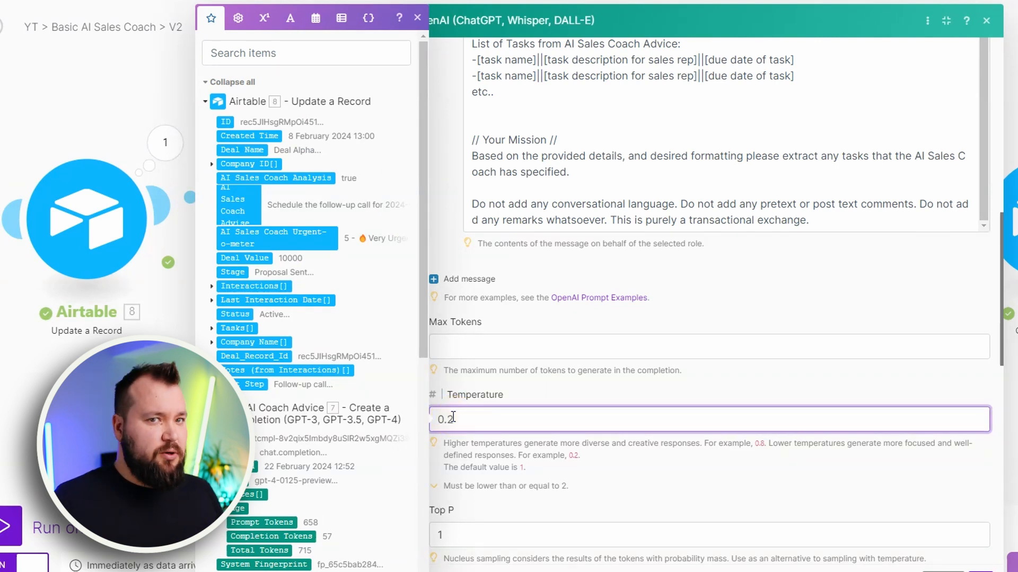
click(527, 427)
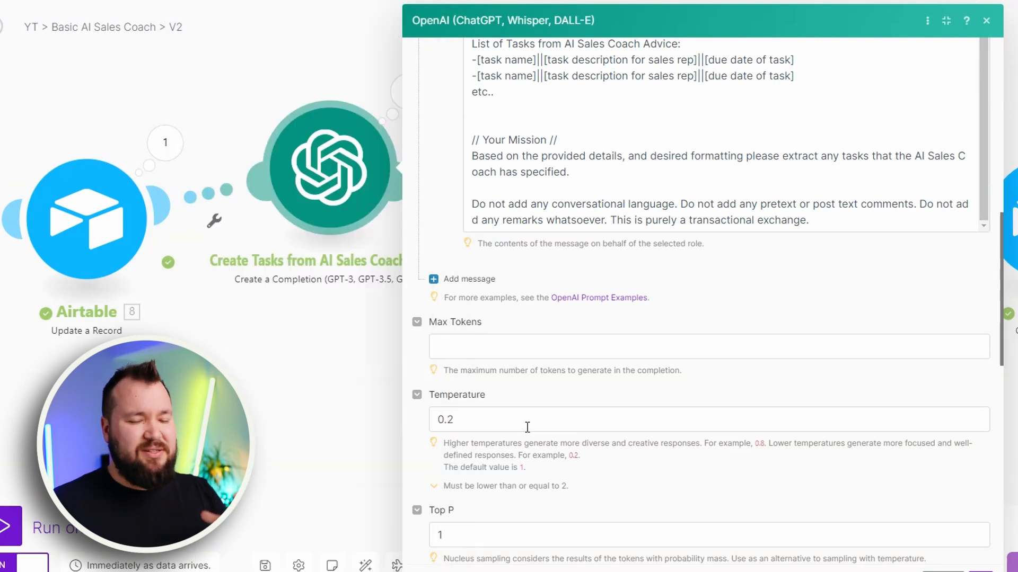
scroll(641, 395, down, 2)
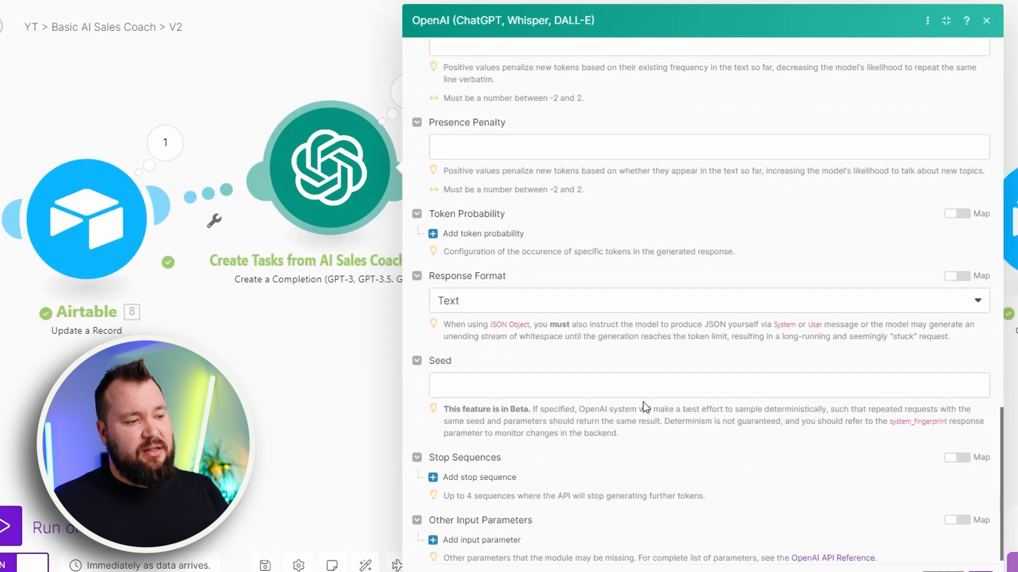
scroll(689, 432, up, 15)
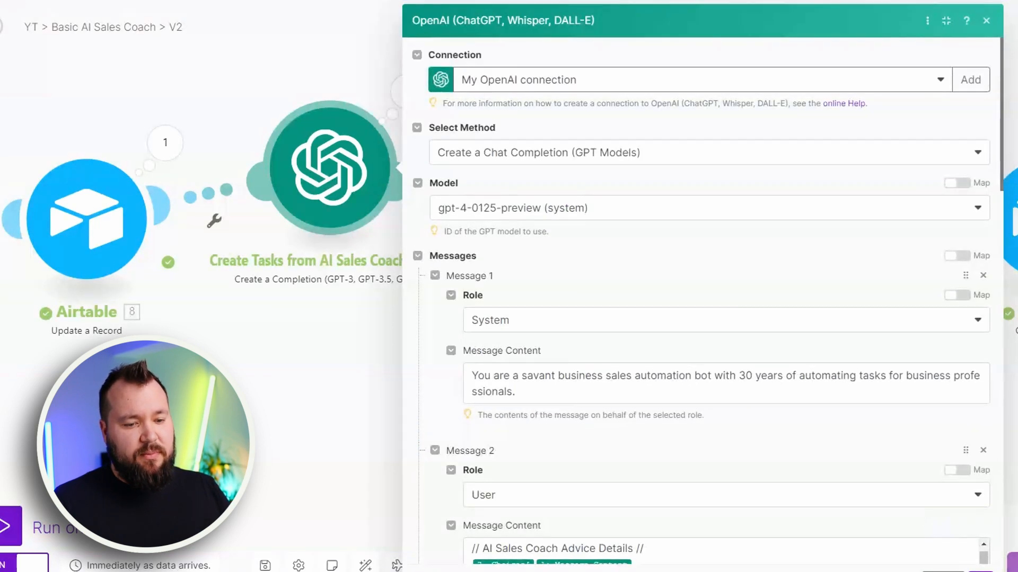
click(986, 571)
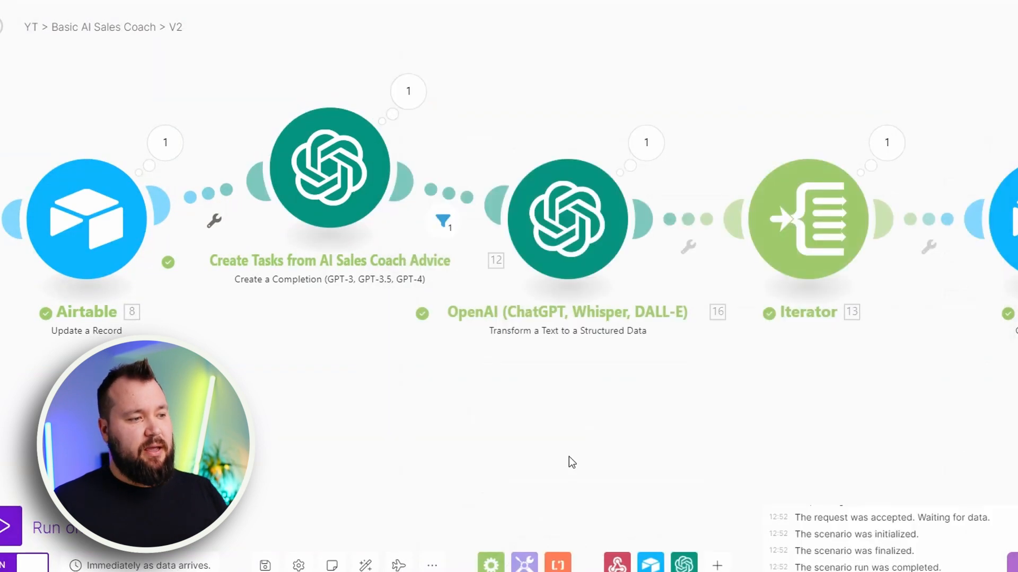
View the filter after Create Tasks from AI Sales Coach Advice, and expand that module's run output to the first choice's message content
click(465, 196)
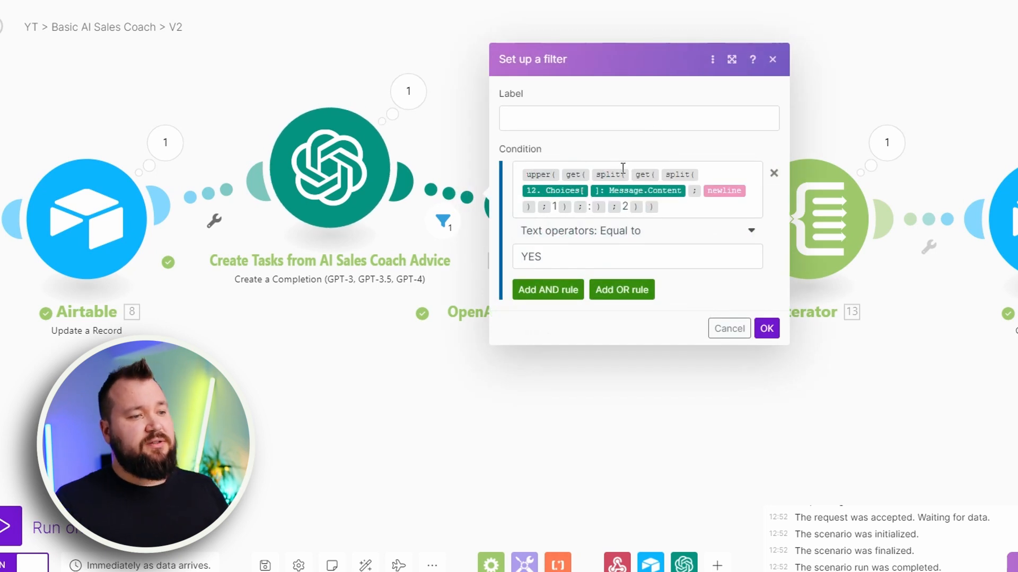
click(732, 60)
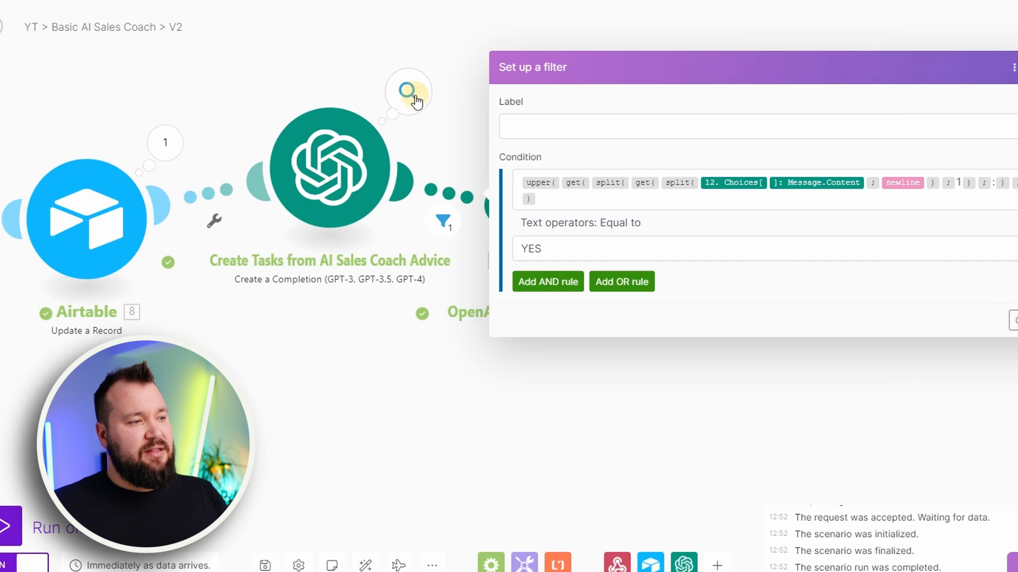
click(408, 93)
click(509, 296)
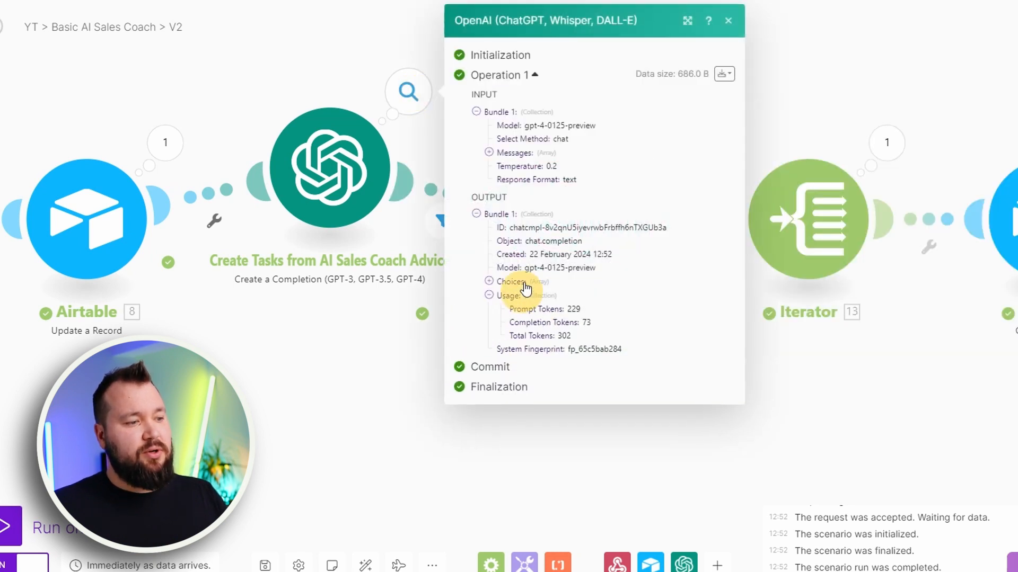
click(511, 281)
click(532, 296)
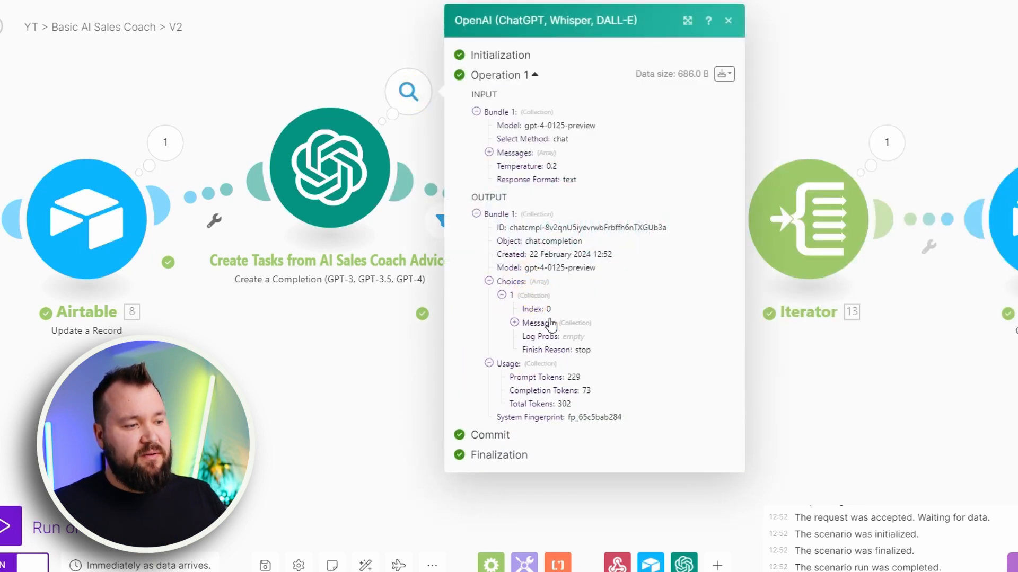
click(545, 323)
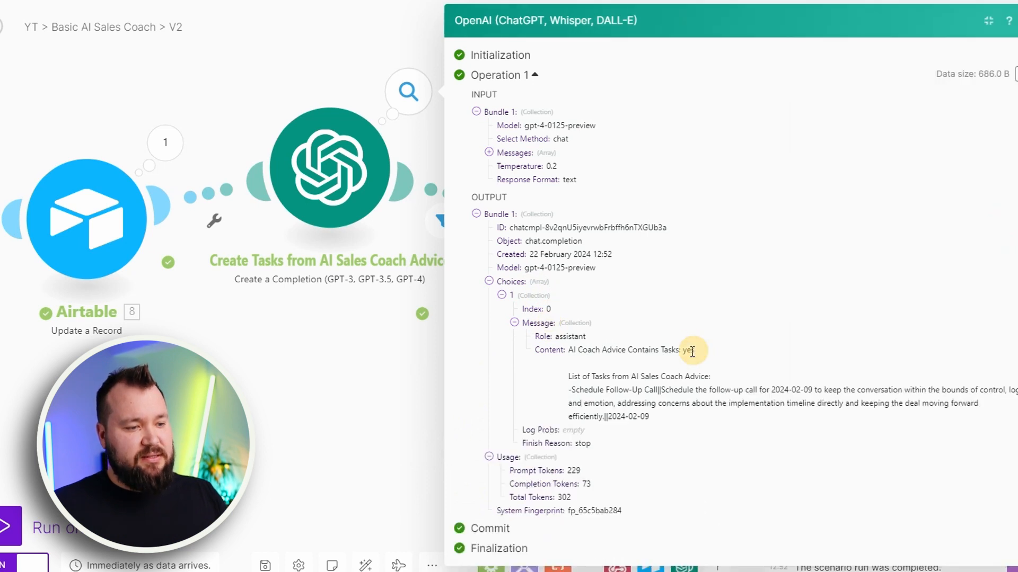
Examine the AI Coach Advice Contains Tasks answer in the message content and close the run output
double_click(688, 351)
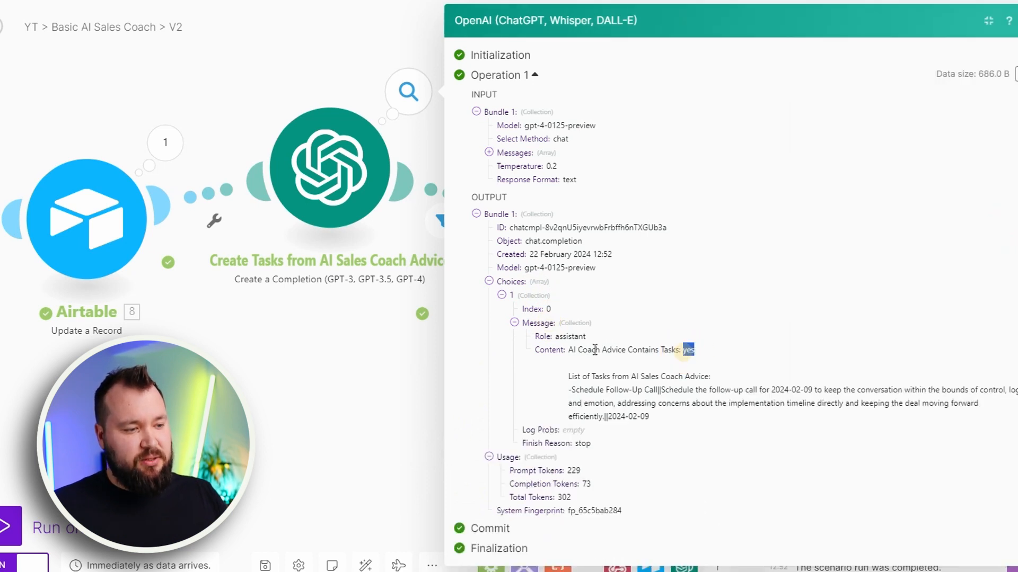
drag(568, 350, 701, 351)
click(683, 349)
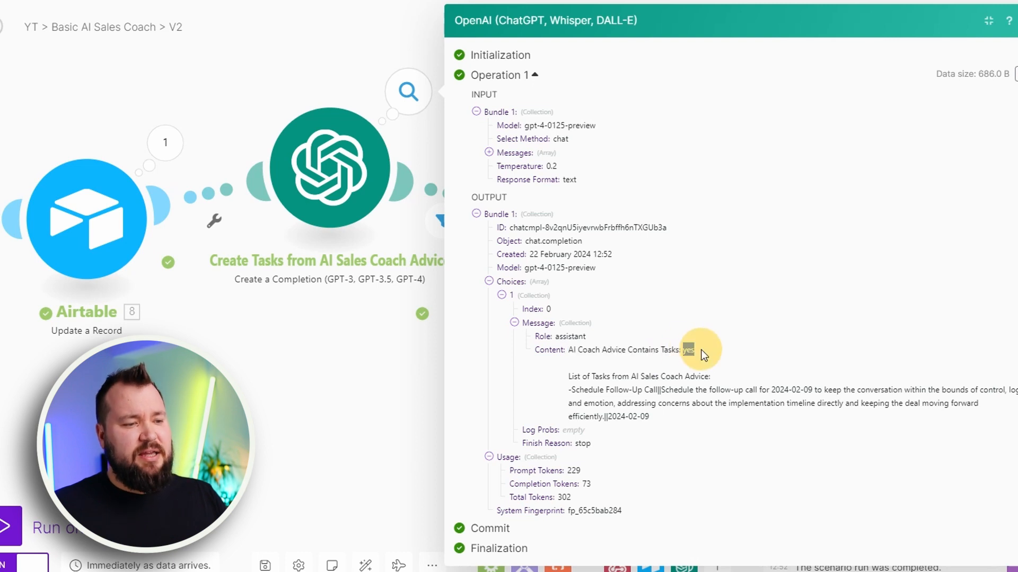
click(392, 379)
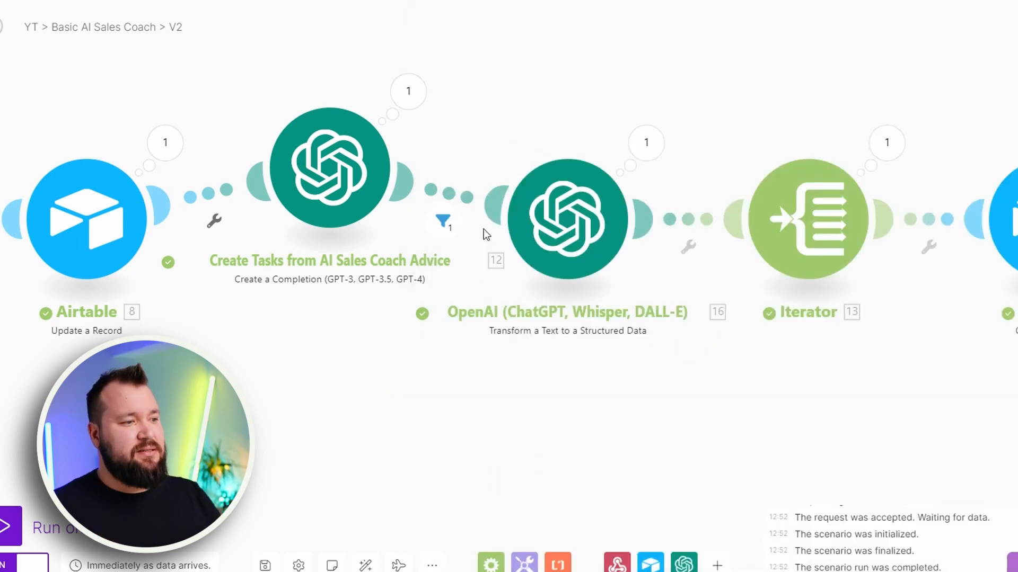
Reopen the filter enlarged and examine the condition formula, including the description of its upper function
click(475, 202)
click(732, 59)
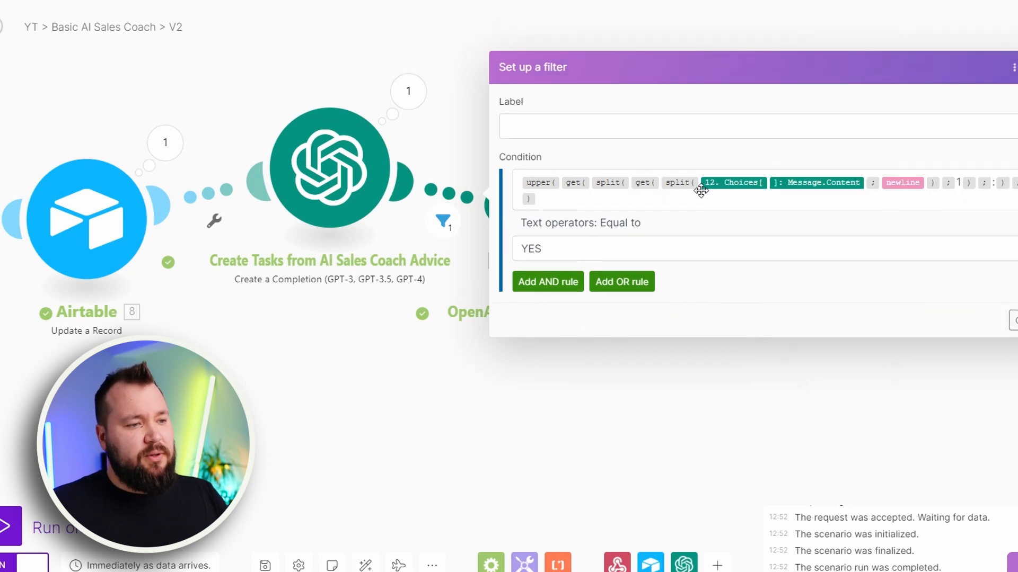
mouse_move(684, 184)
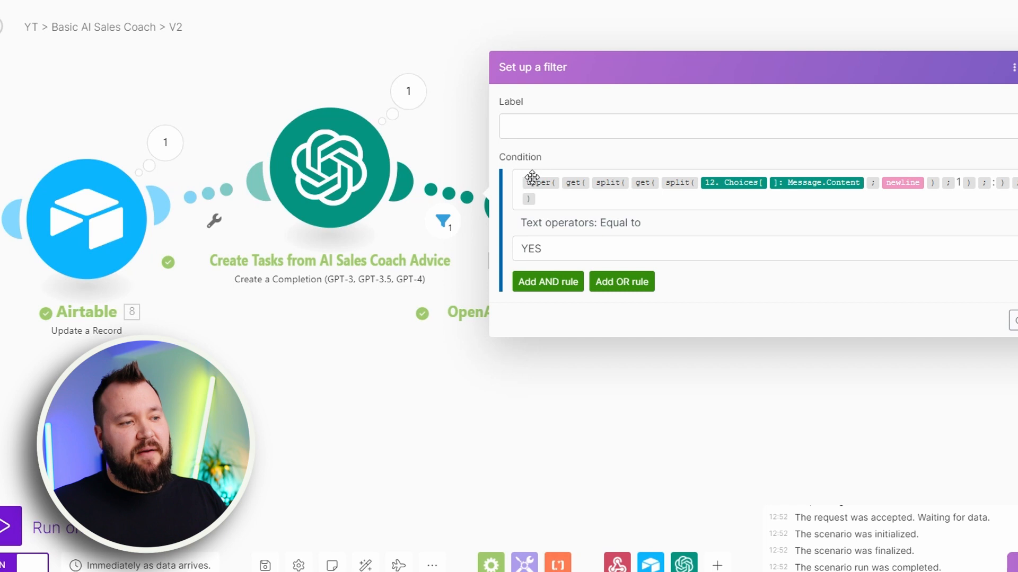
mouse_move(534, 183)
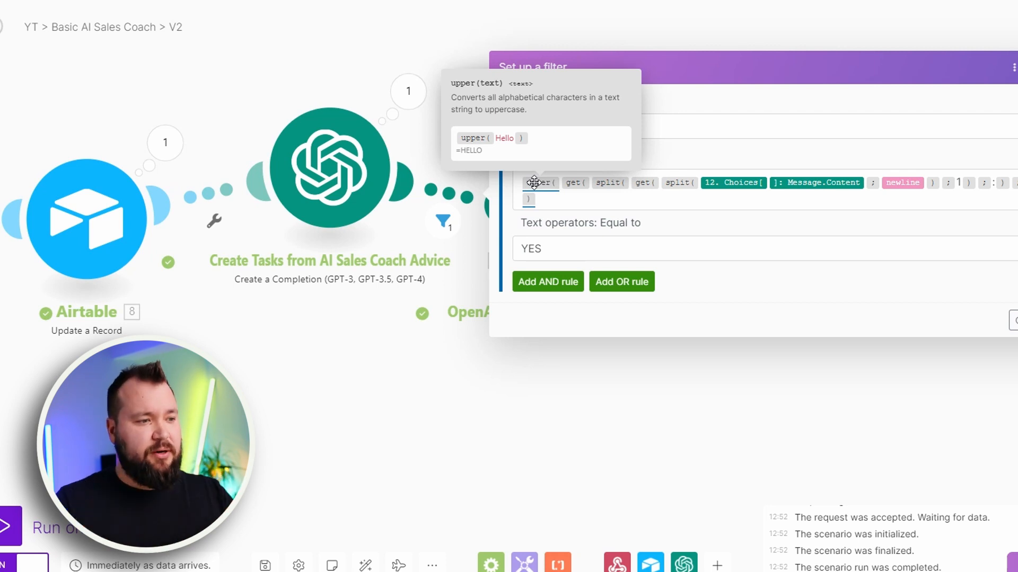
Examine the filter's YES comparison value against the whole condition formula, and close the filter without changes
click(574, 250)
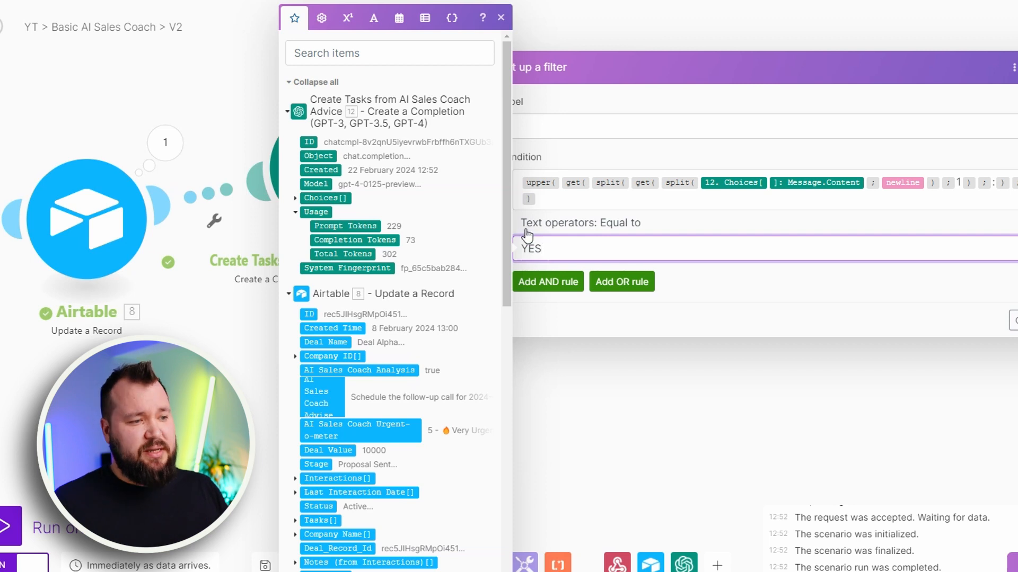
drag(568, 252, 512, 255)
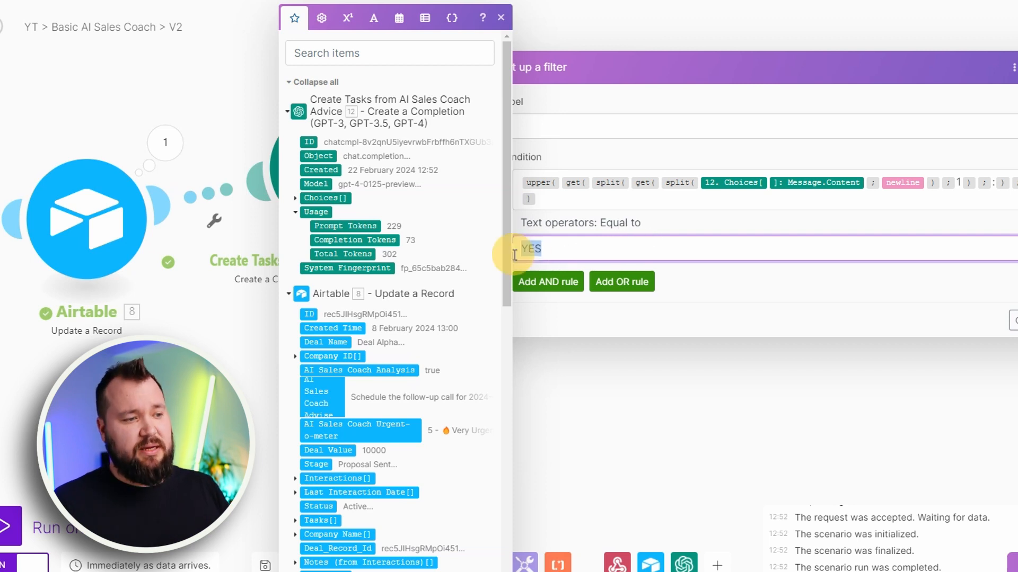
drag(566, 207, 515, 167)
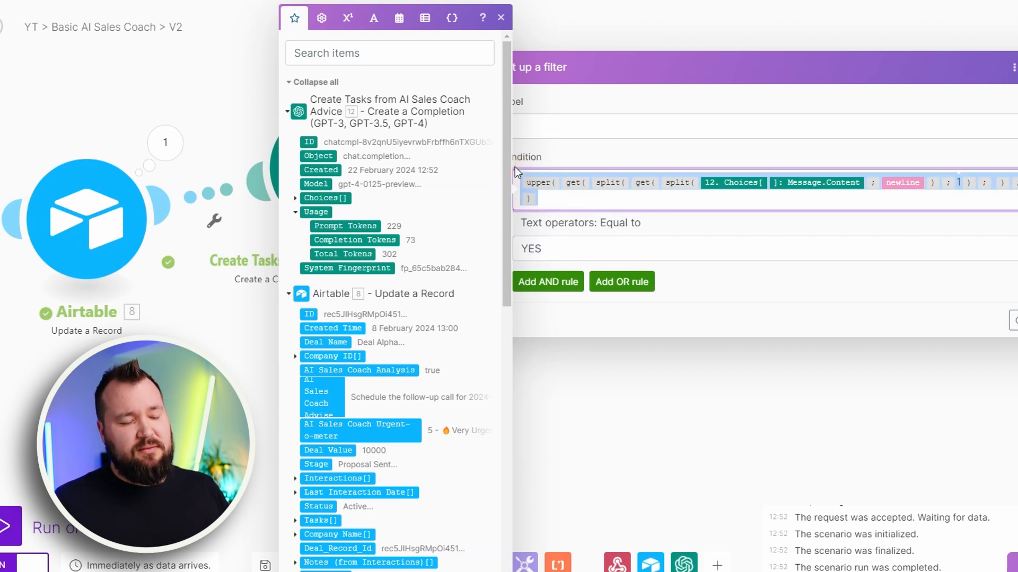
click(790, 301)
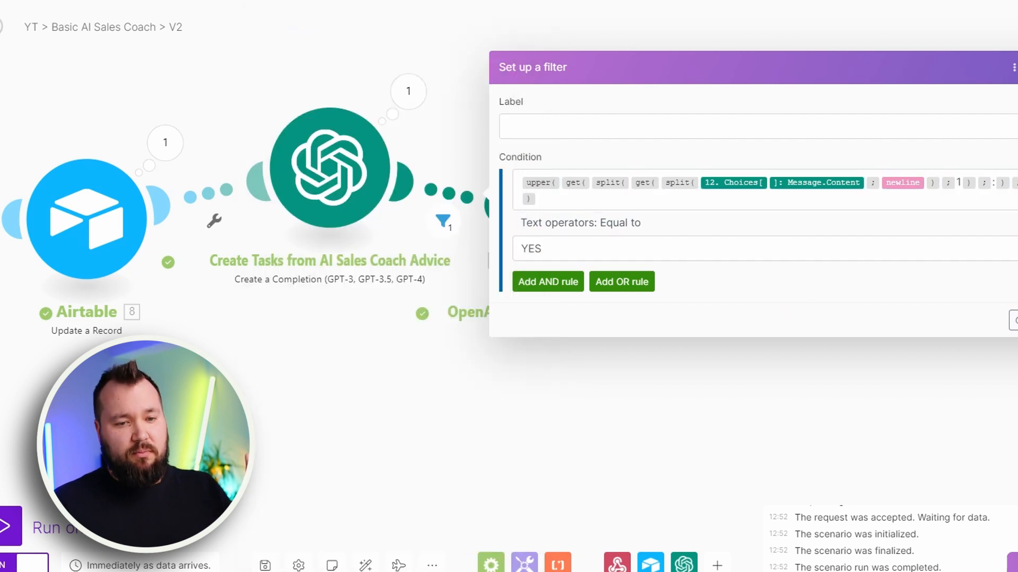
click(1013, 320)
Open the Transform a Text to a Structured Data module enlarged to view its Text to Parse and prompt
drag(761, 375, 634, 375)
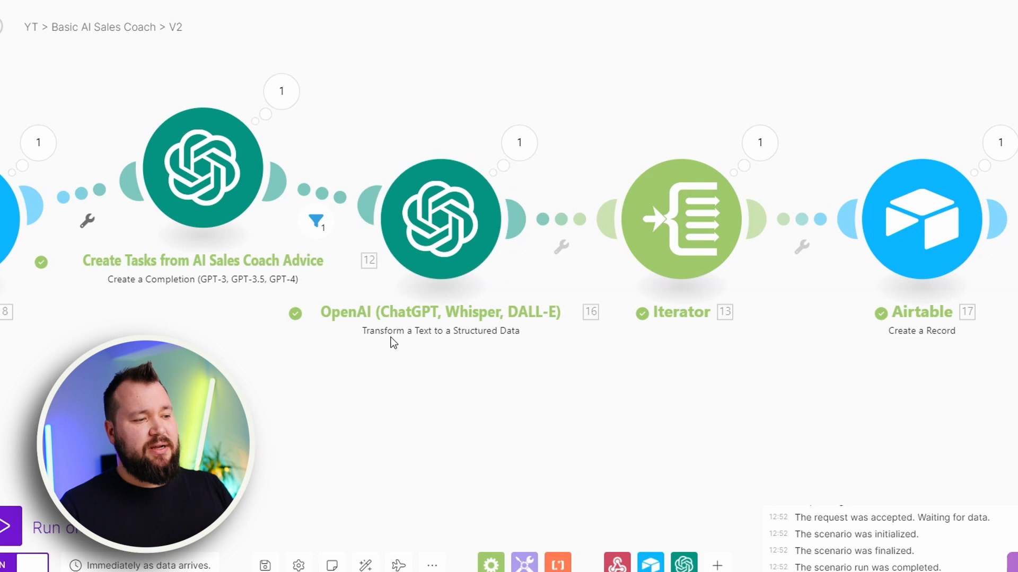
click(454, 209)
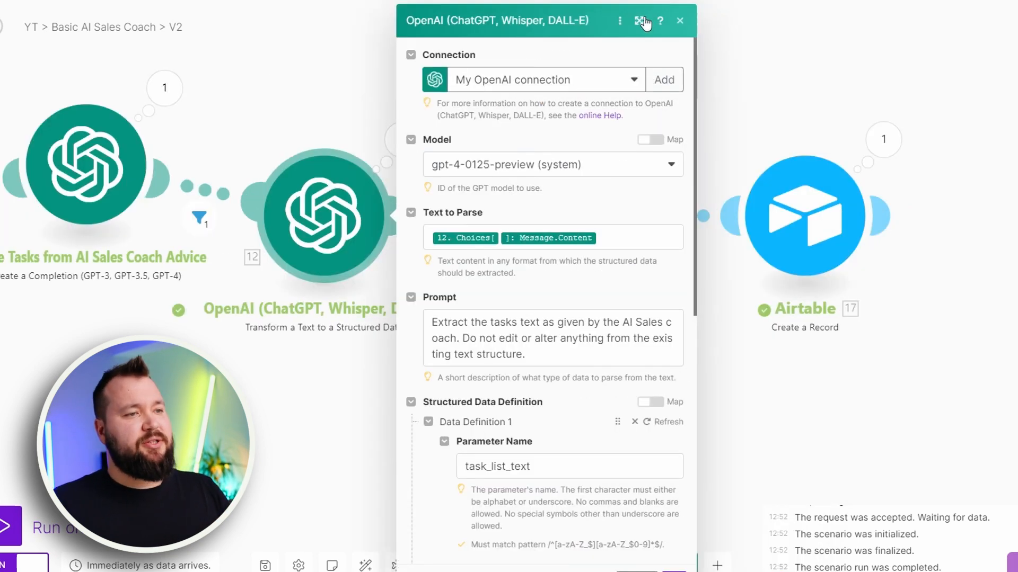
click(643, 19)
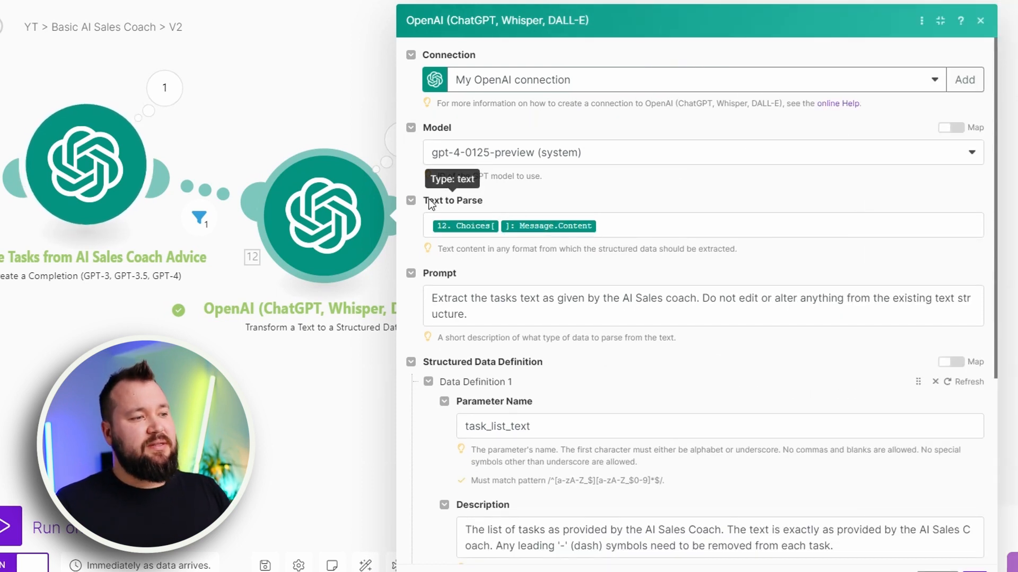
Open the Create Tasks from AI Sales Coach Advice run output again and expand its choices to the message content
click(165, 91)
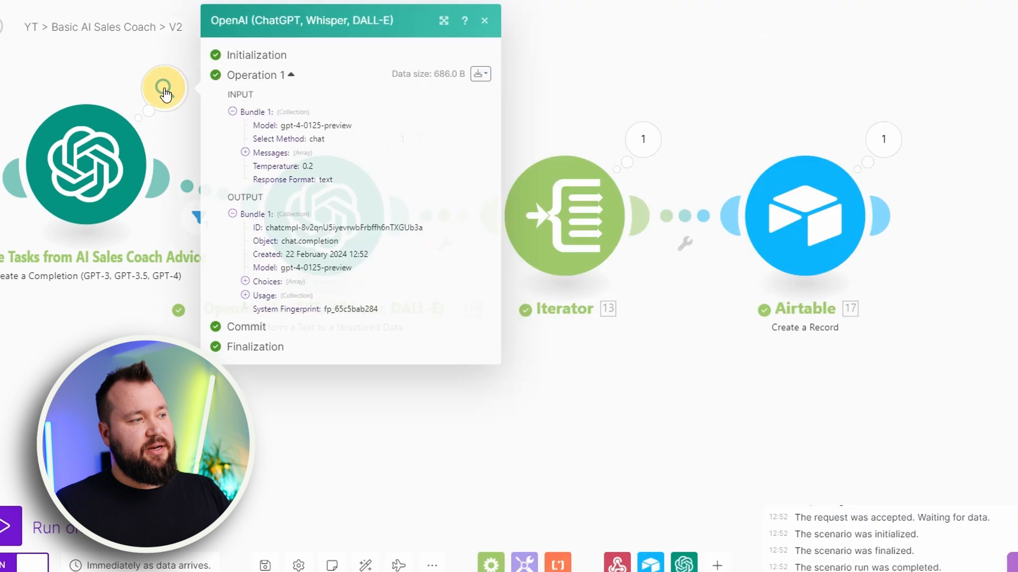
click(267, 281)
click(298, 292)
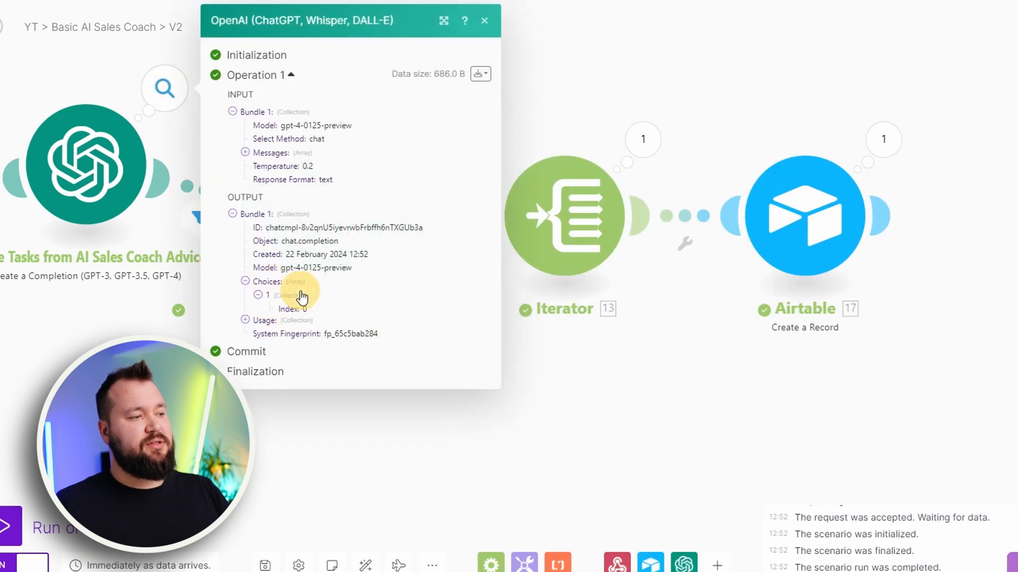
click(301, 324)
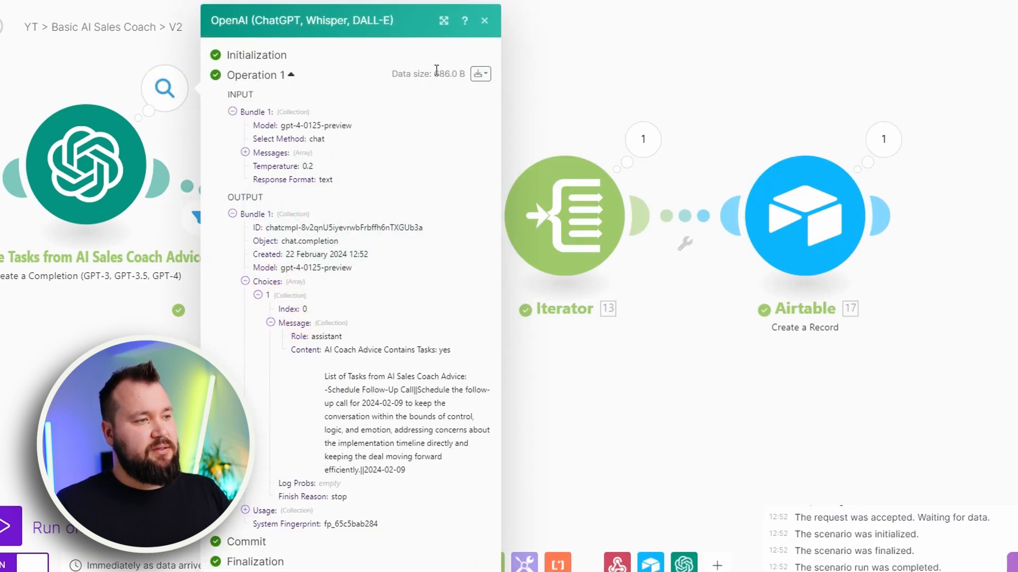
Enlarge the run output, examine the task entry under List of Tasks from AI Sales Coach Advice, and close it
click(443, 21)
drag(327, 378, 427, 414)
click(320, 392)
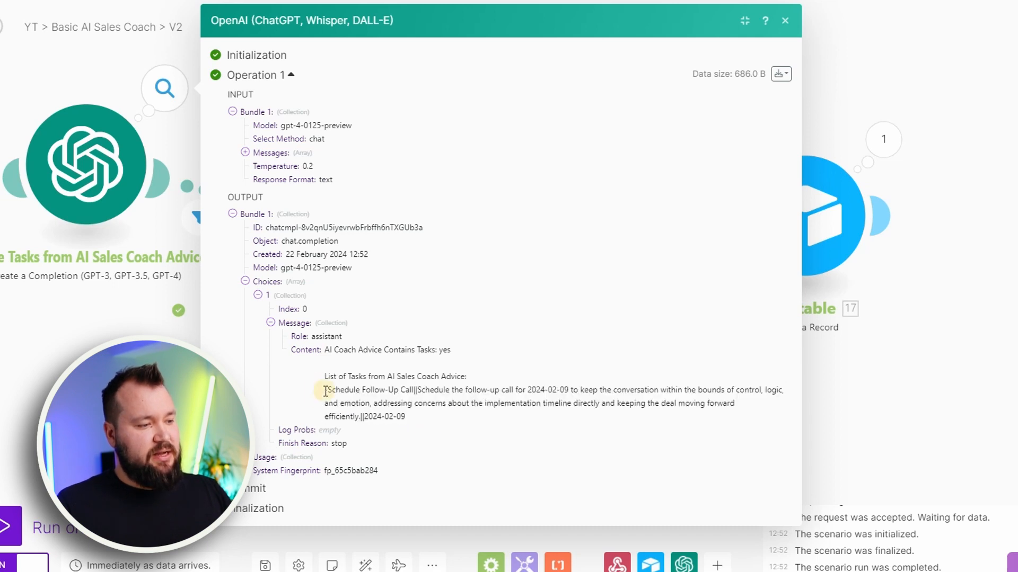
drag(325, 391, 422, 412)
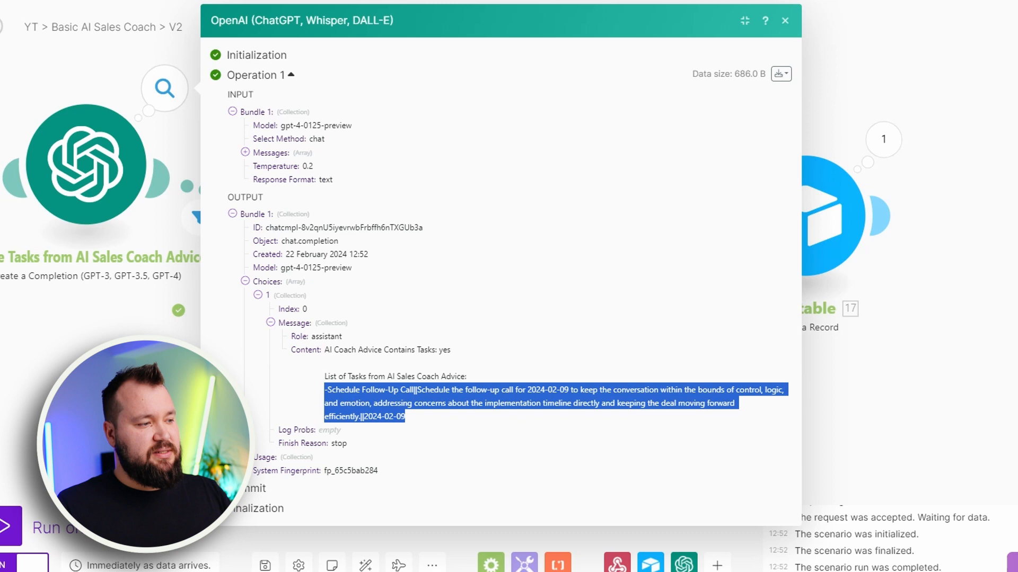
click(785, 21)
Open the Transform a Text to a Structured Data module and examine its Text to Parse mapping and extraction prompt
click(318, 217)
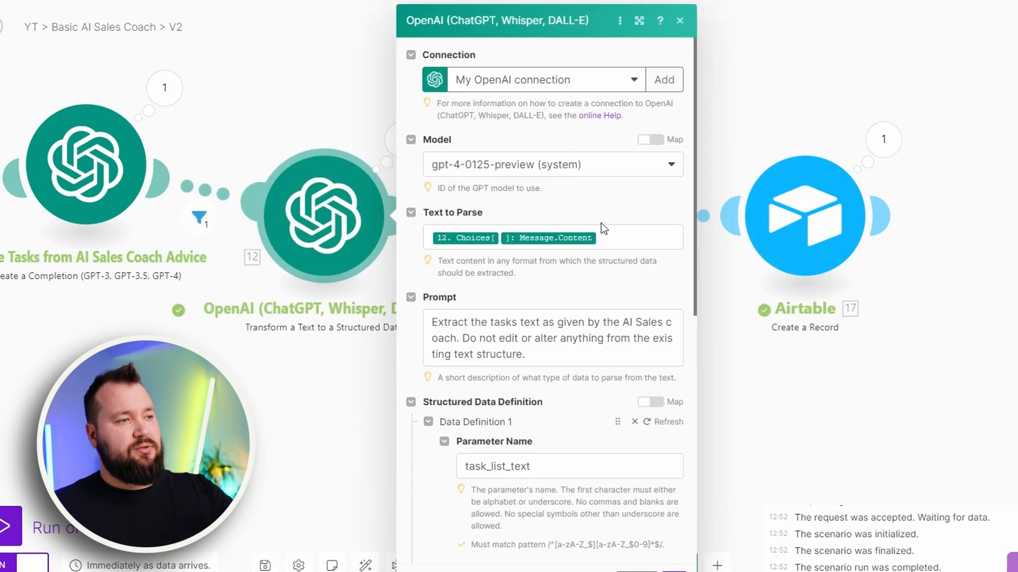
scroll(611, 220, down, 1)
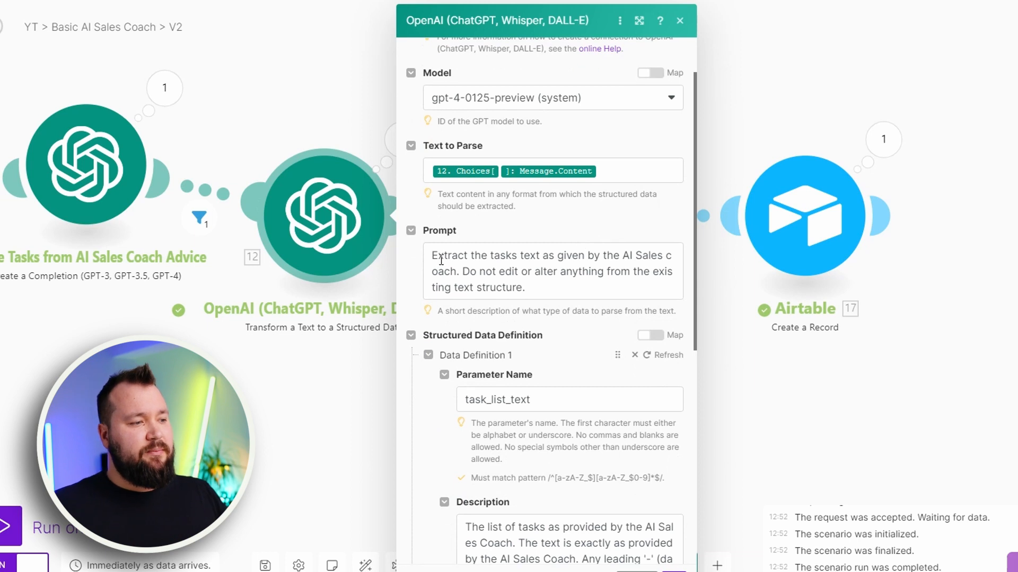
drag(433, 256, 586, 289)
click(561, 289)
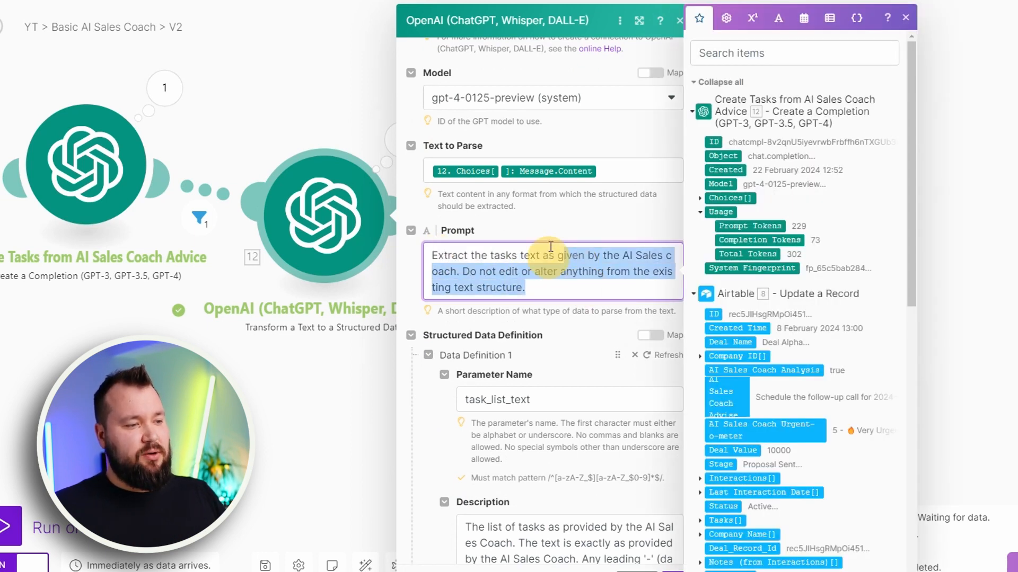
click(574, 224)
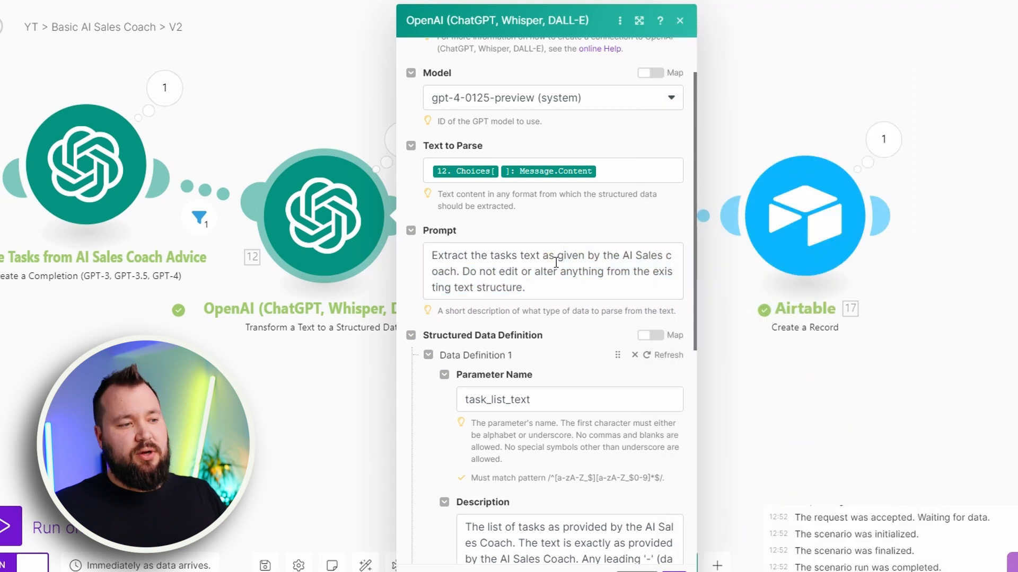
Enlarge the module settings and examine the parameter name in Data Definition 1
click(640, 20)
scroll(784, 142, down, 3)
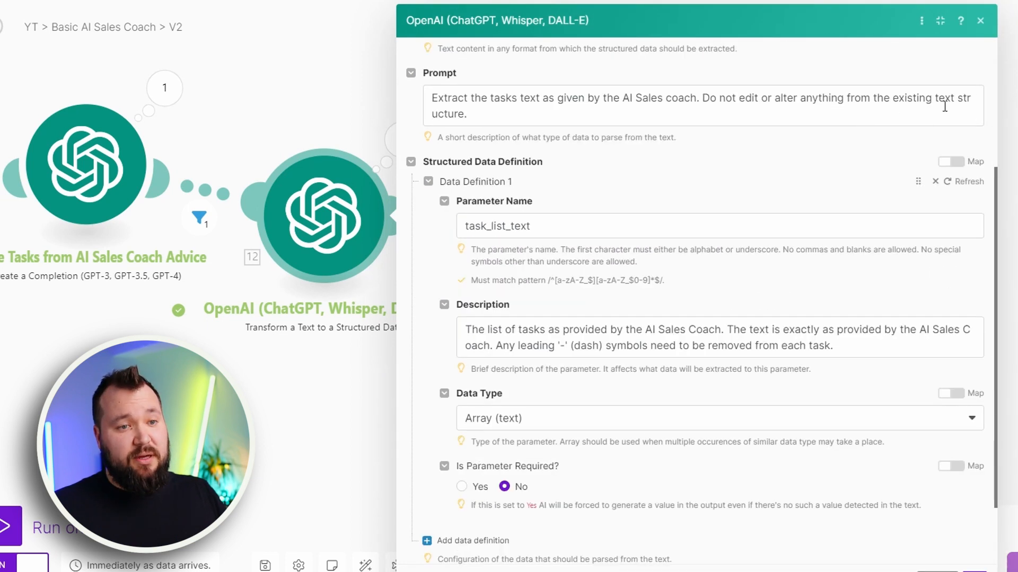
double_click(572, 224)
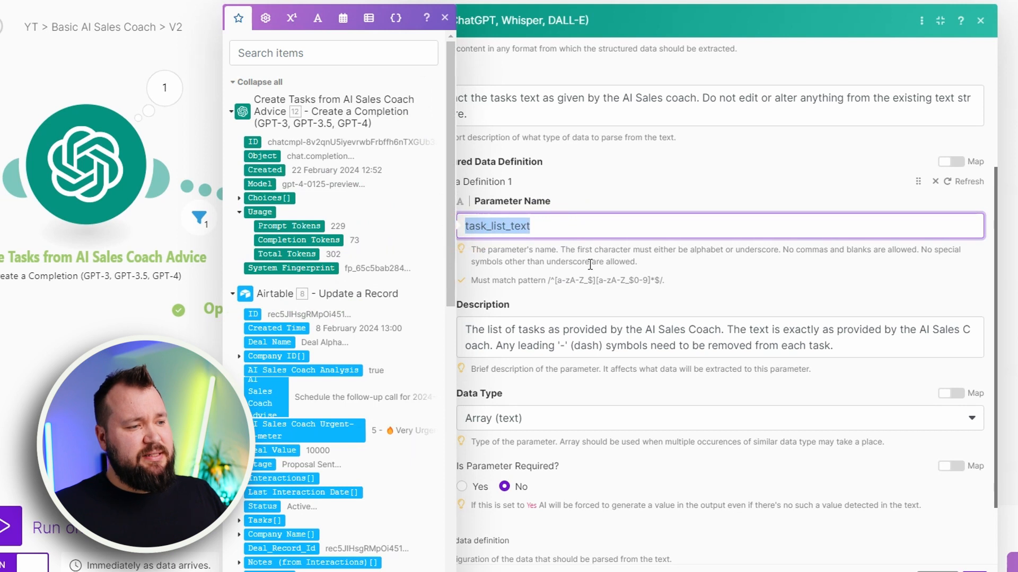
click(592, 265)
Examine the task_list_text parameter's description, including its dash-removal instruction, and its data type, and close the module without changes
scroll(682, 278, down, 2)
drag(478, 263, 716, 281)
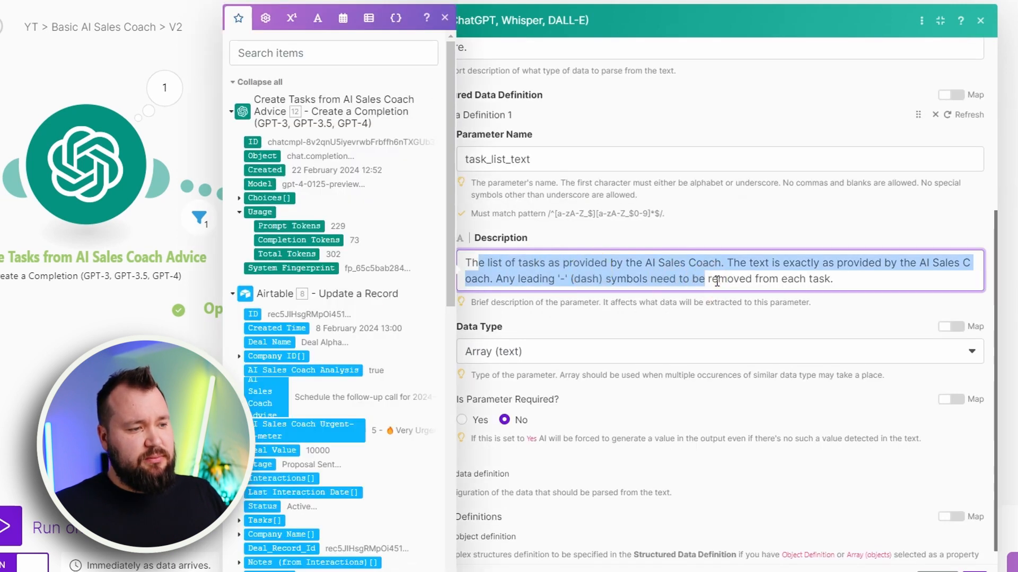
click(534, 281)
drag(565, 281, 633, 278)
click(759, 284)
scroll(791, 282, down, 1)
click(593, 300)
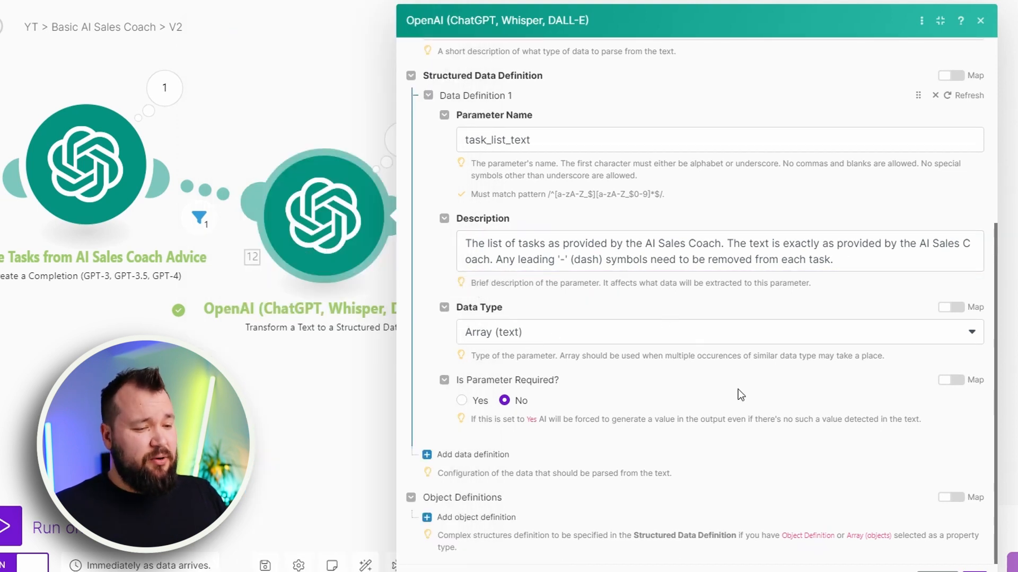
click(974, 569)
Open the structured-data module's run output, expand task_list_text under the output bundle, and close it
drag(482, 382, 385, 374)
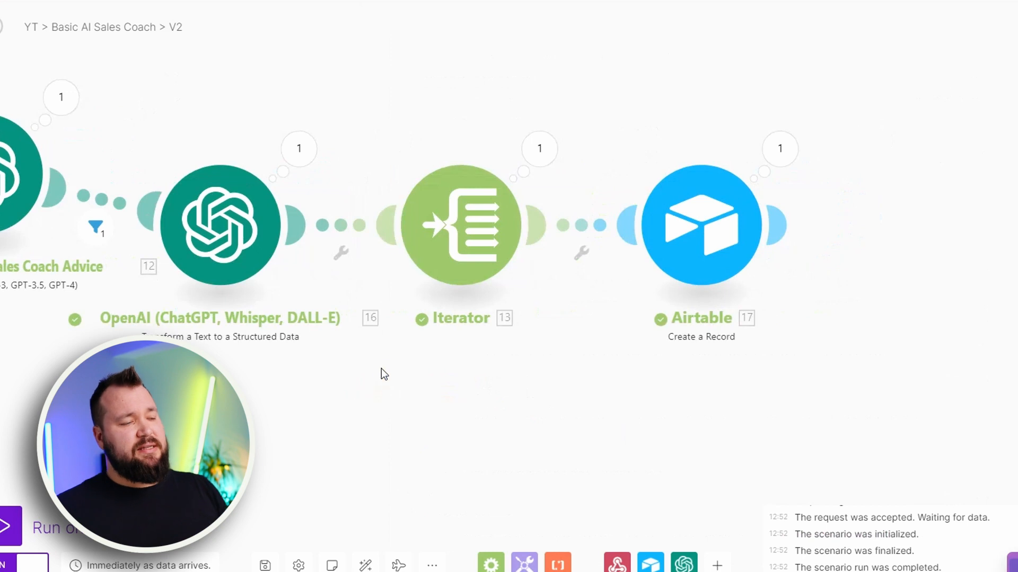
click(301, 150)
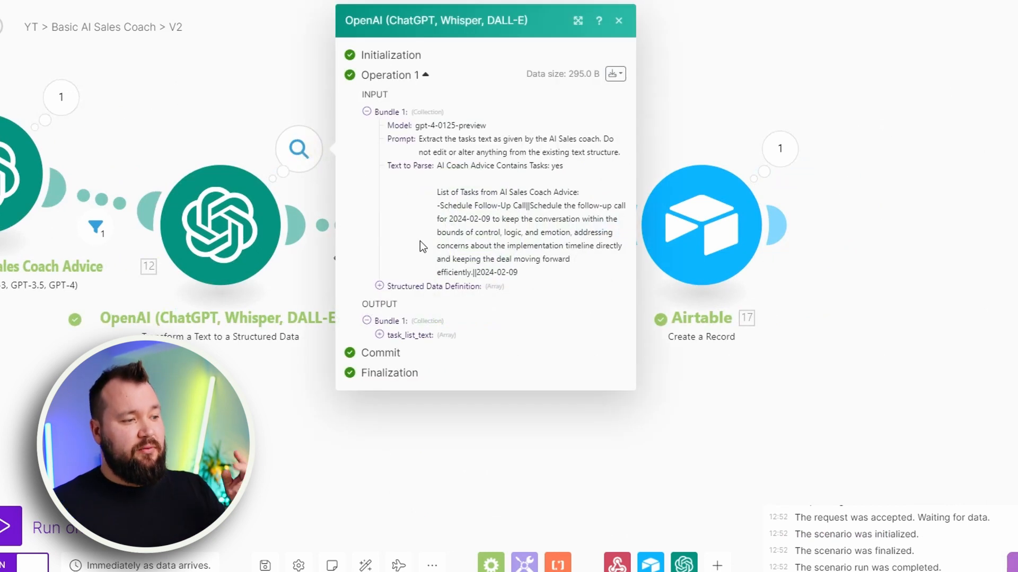
click(402, 339)
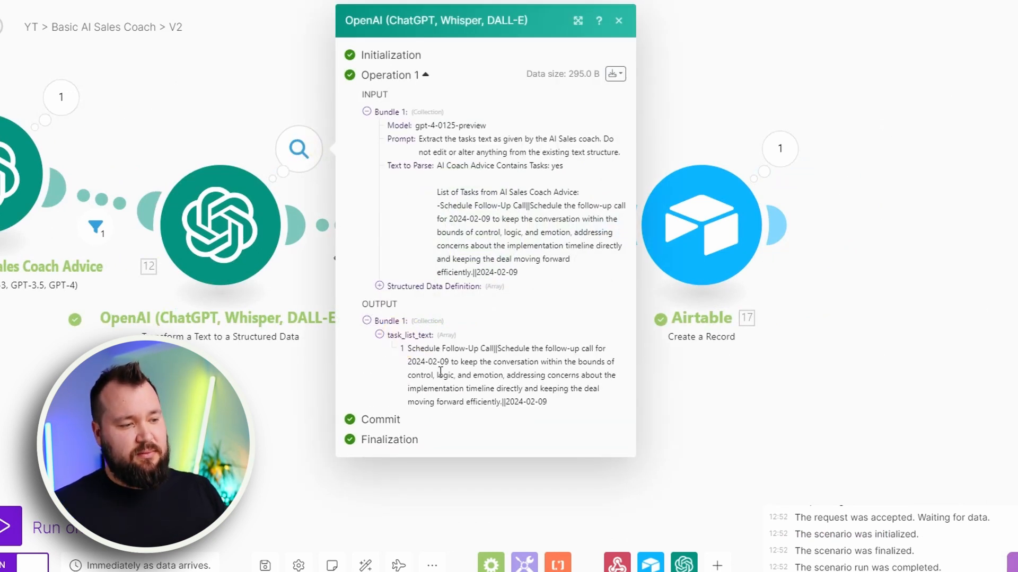
click(334, 258)
Check the Iterator module's array mapping and close it
click(459, 263)
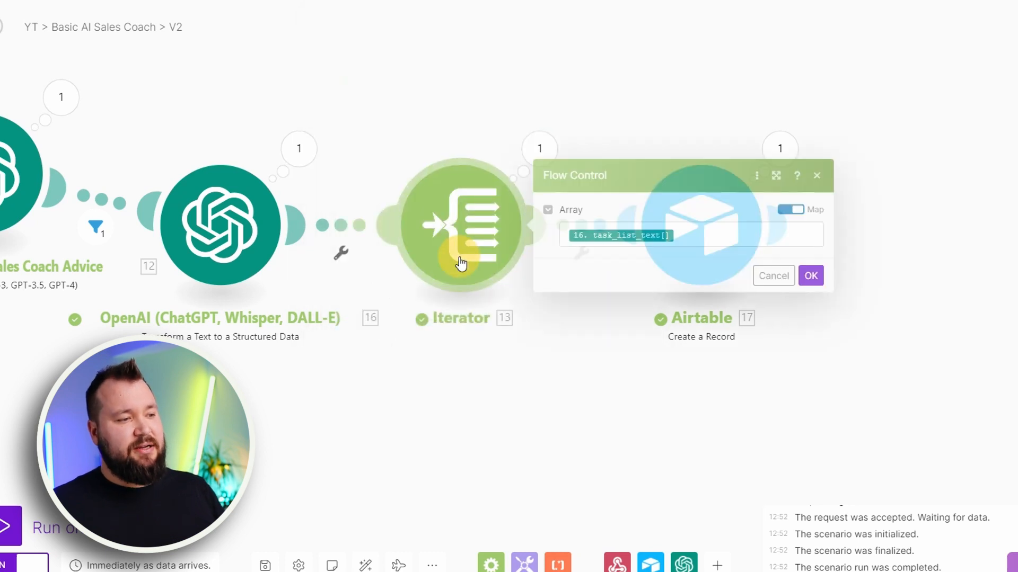
click(656, 370)
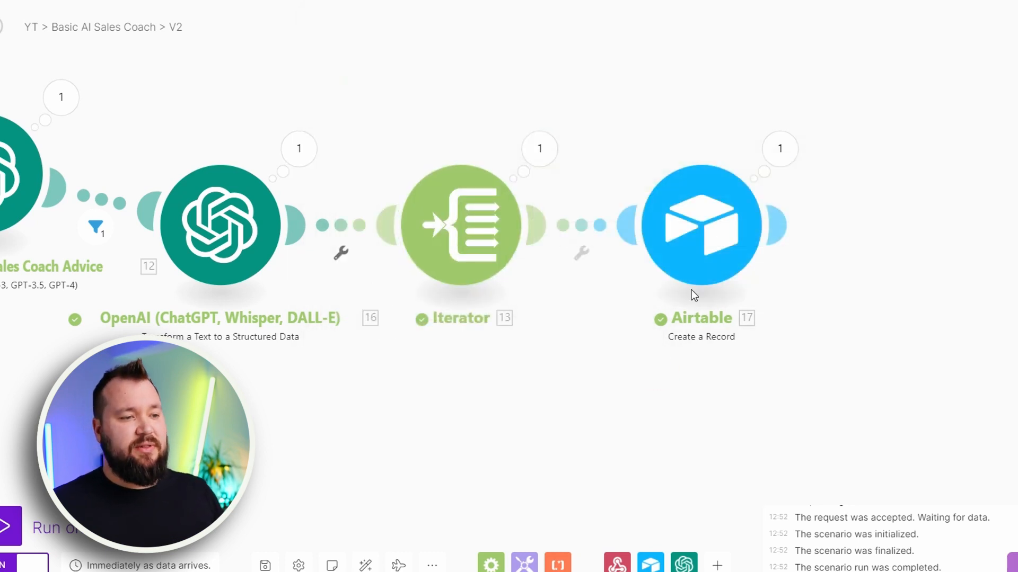
Open the Airtable Create a Record module, view the CRM base's Tasks table in Airtable, and check the module's base and table
click(722, 229)
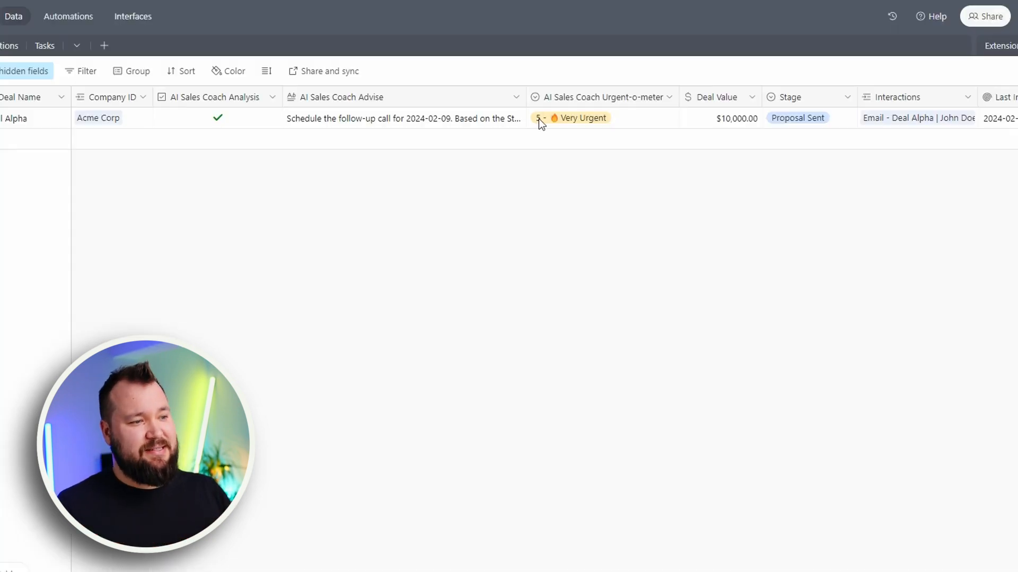
click(46, 47)
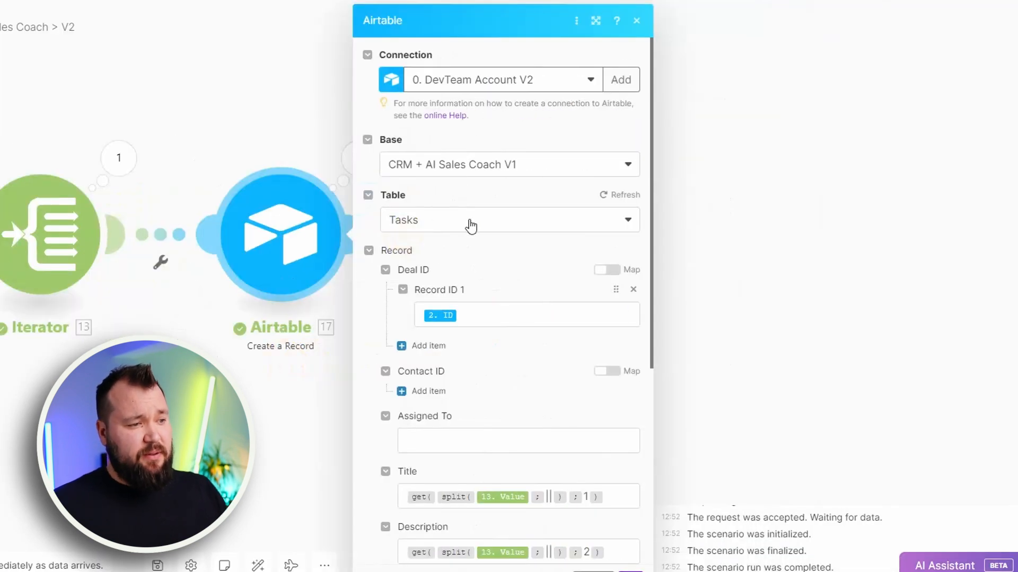
scroll(488, 233, down, 2)
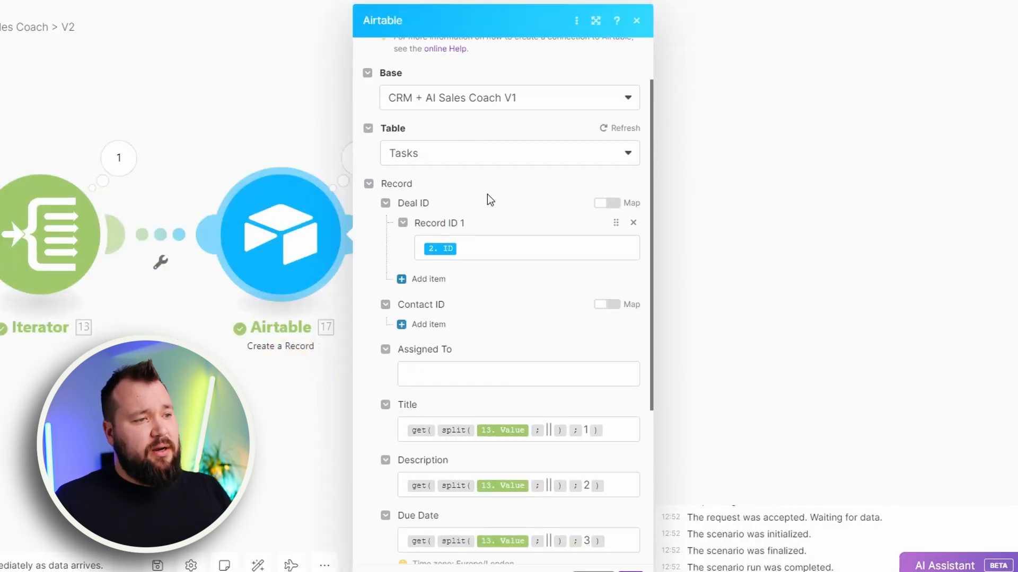
scroll(489, 200, up, 2)
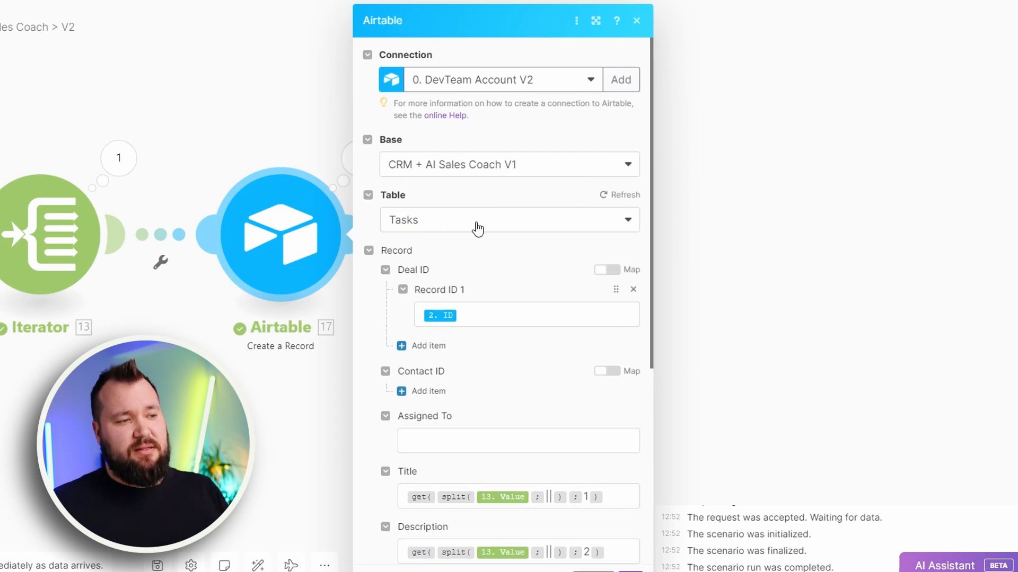
Trace the Deal ID mapping to the Get Deal module's ID, and examine the Title field's get and split formula
click(482, 311)
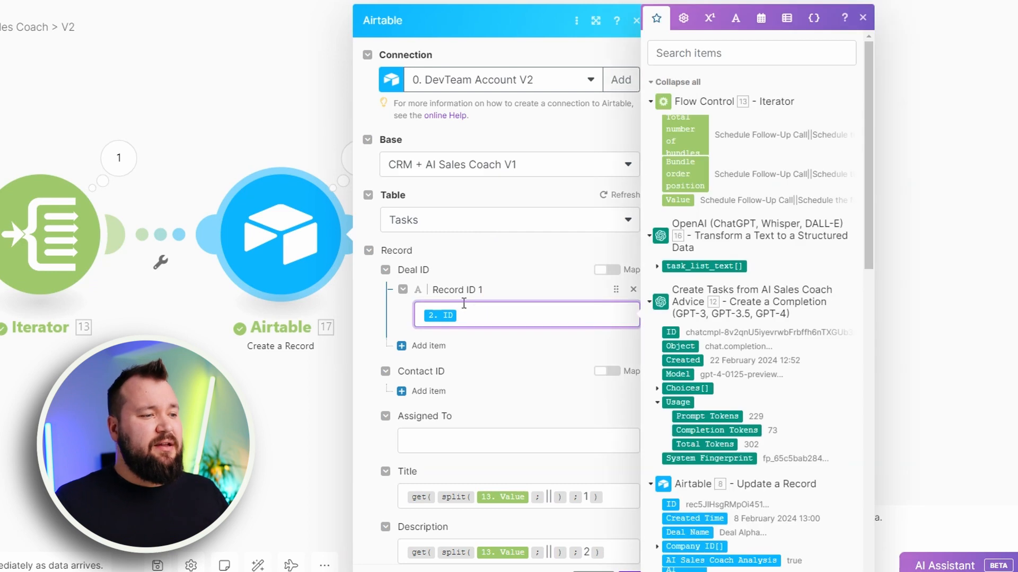
scroll(738, 429, down, 10)
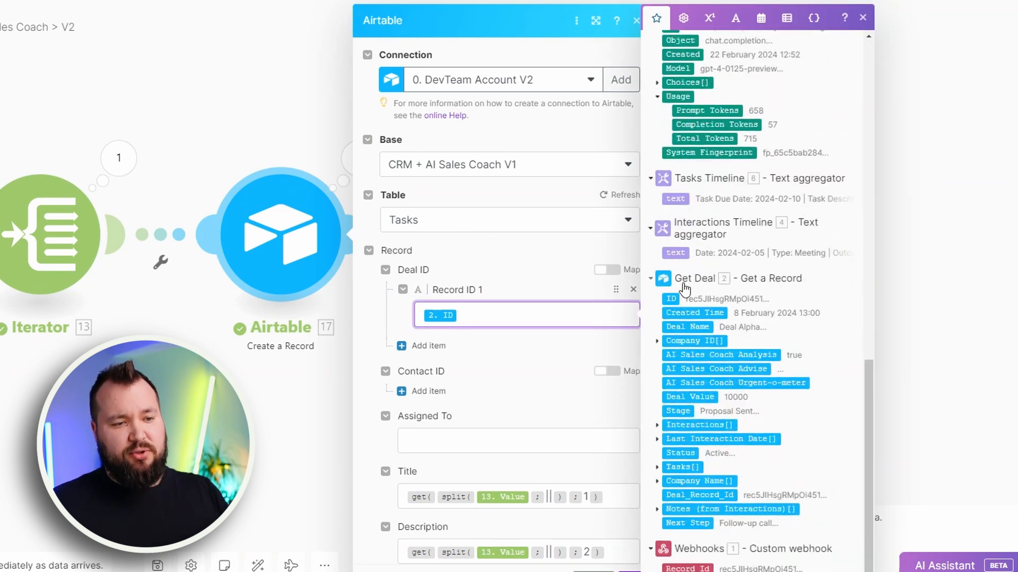
click(475, 250)
scroll(501, 296, down, 3)
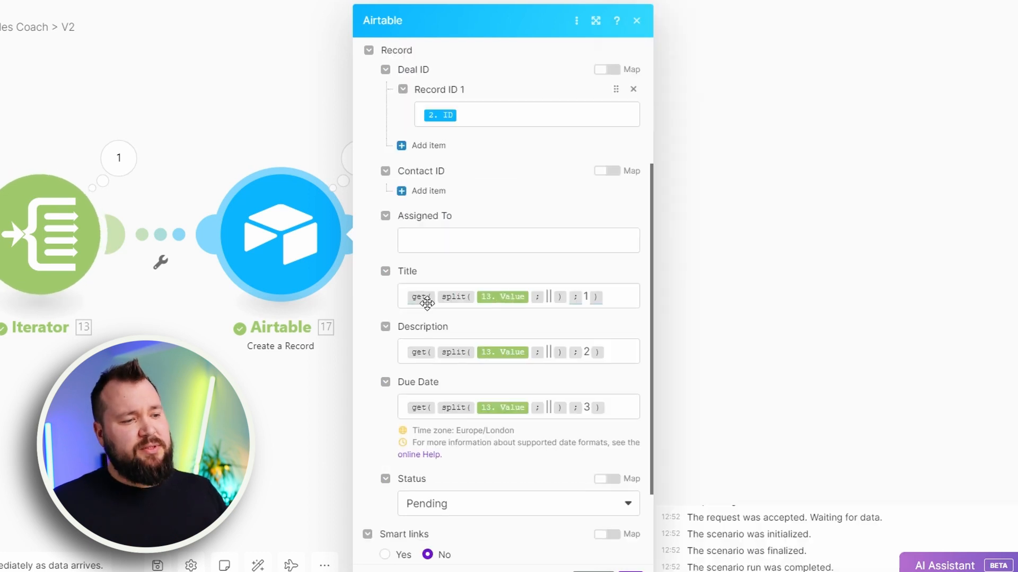
mouse_move(409, 299)
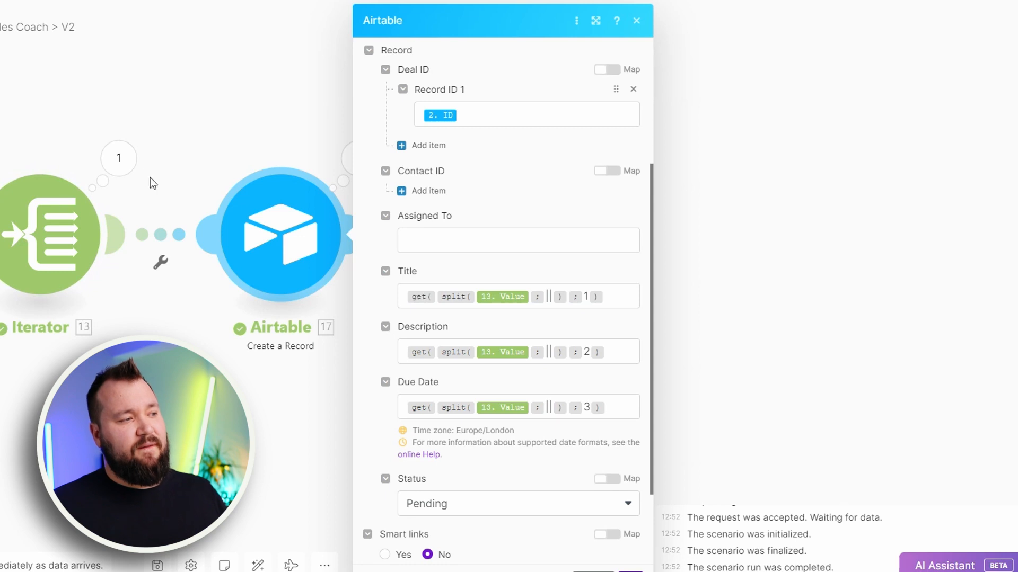
Open the Iterator's run output, examine the task title and both || separators in its value, and close it
click(119, 159)
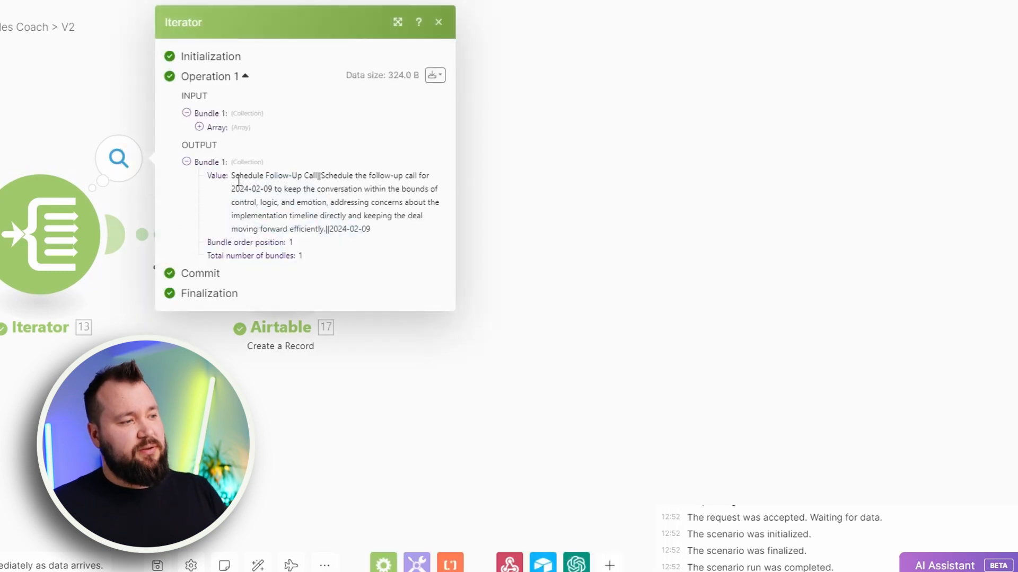
drag(233, 177, 320, 177)
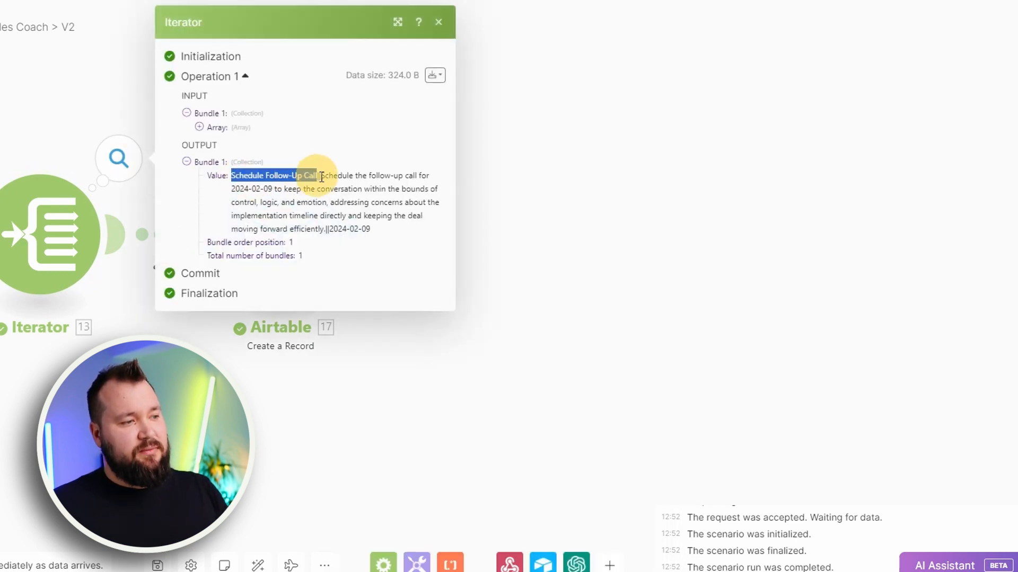
click(319, 176)
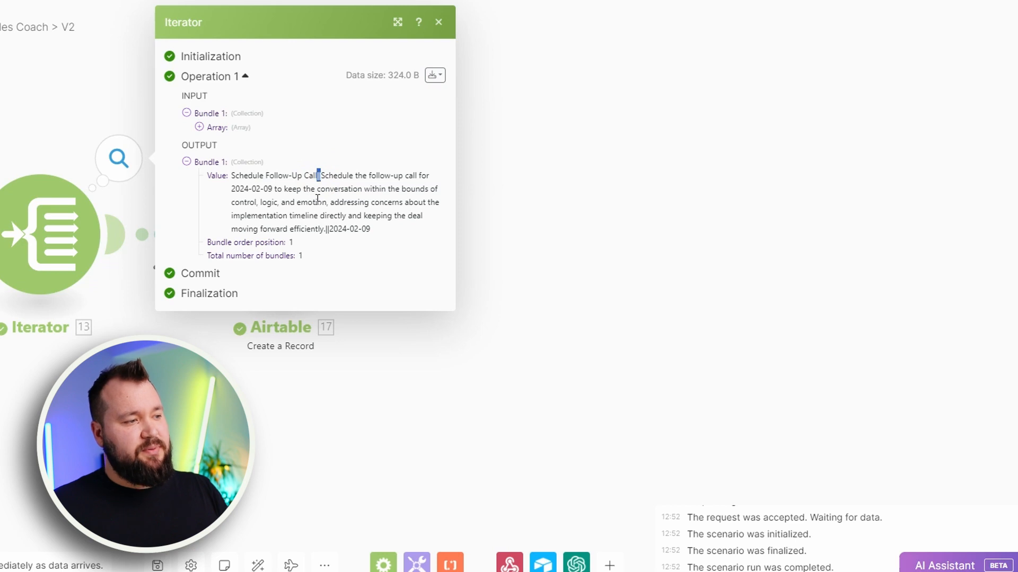
drag(326, 228, 329, 229)
click(538, 249)
Reopen the Airtable Create a Record module, examine the Description, Due Date and Status mappings, and close it without changes
click(271, 230)
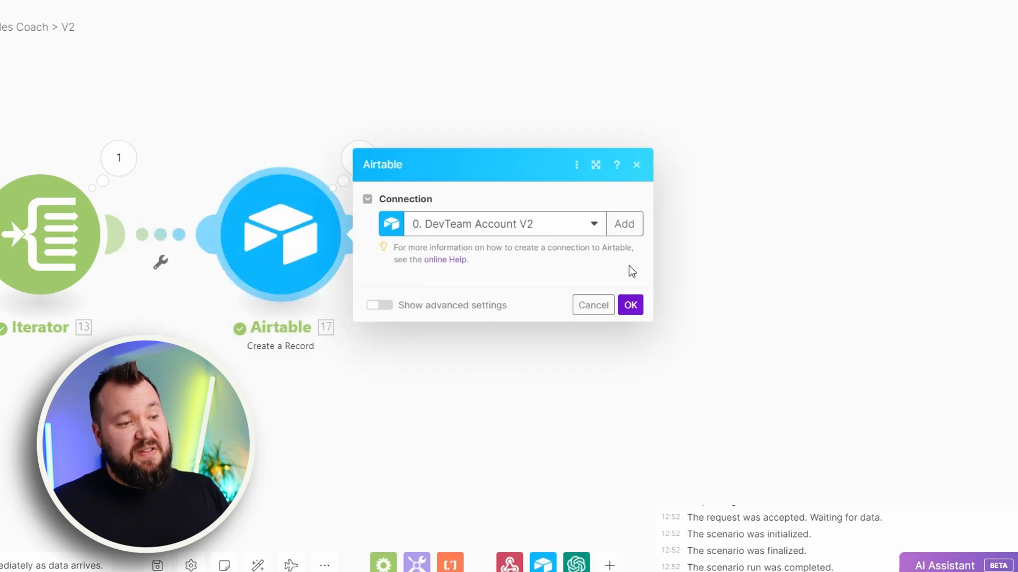
scroll(576, 291, down, 4)
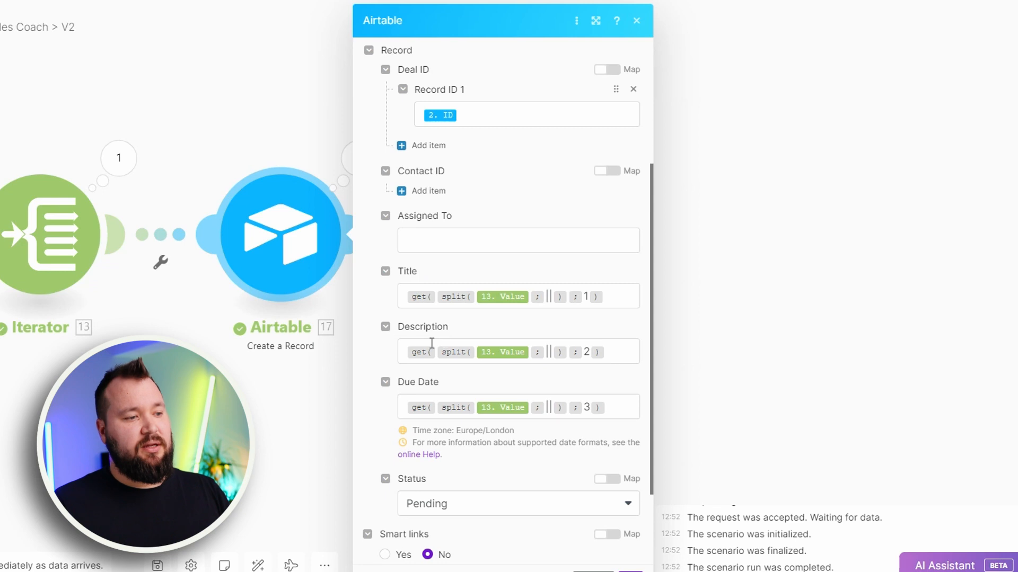
drag(410, 326, 451, 327)
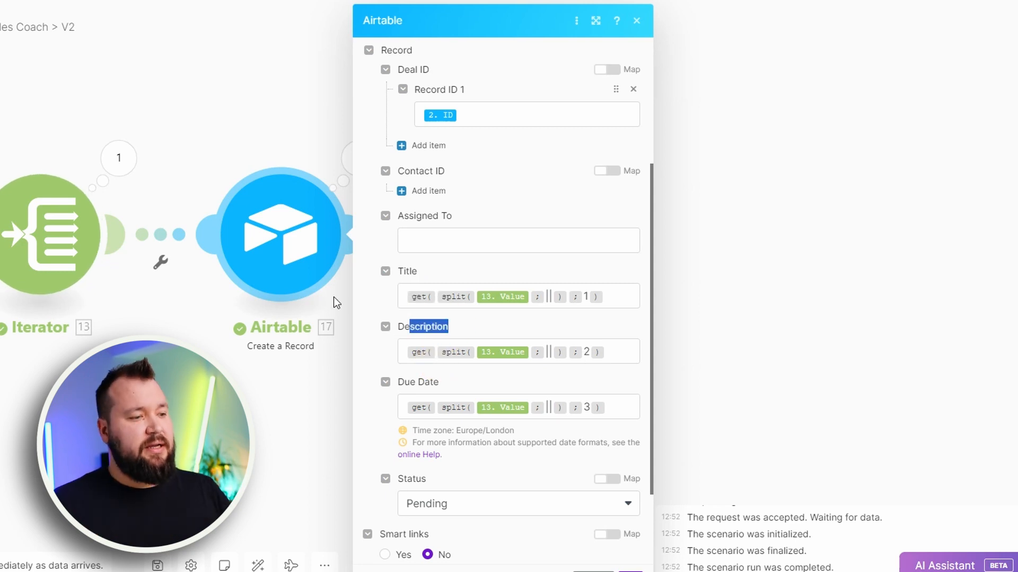
double_click(588, 408)
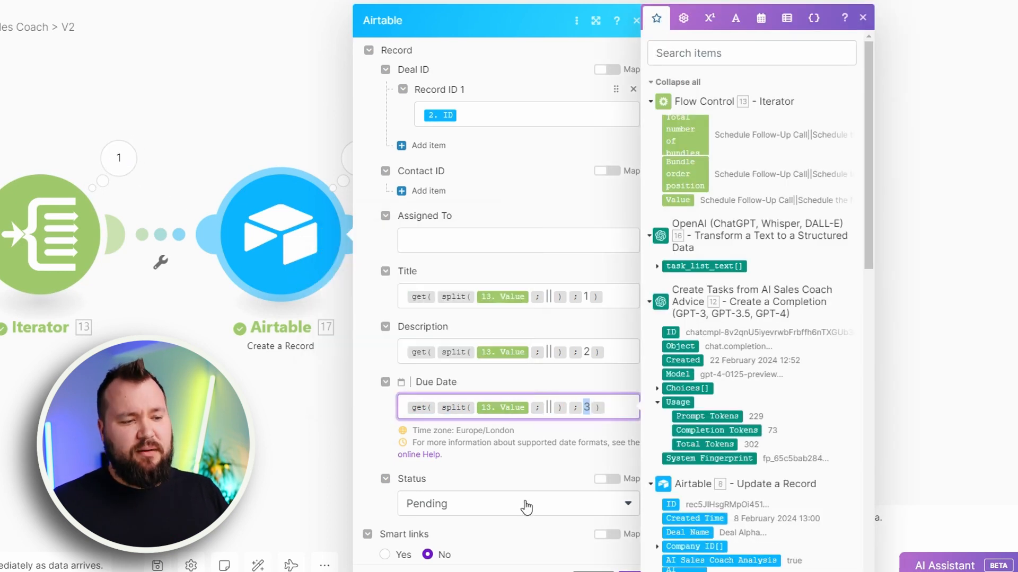
click(536, 466)
scroll(536, 461, down, 3)
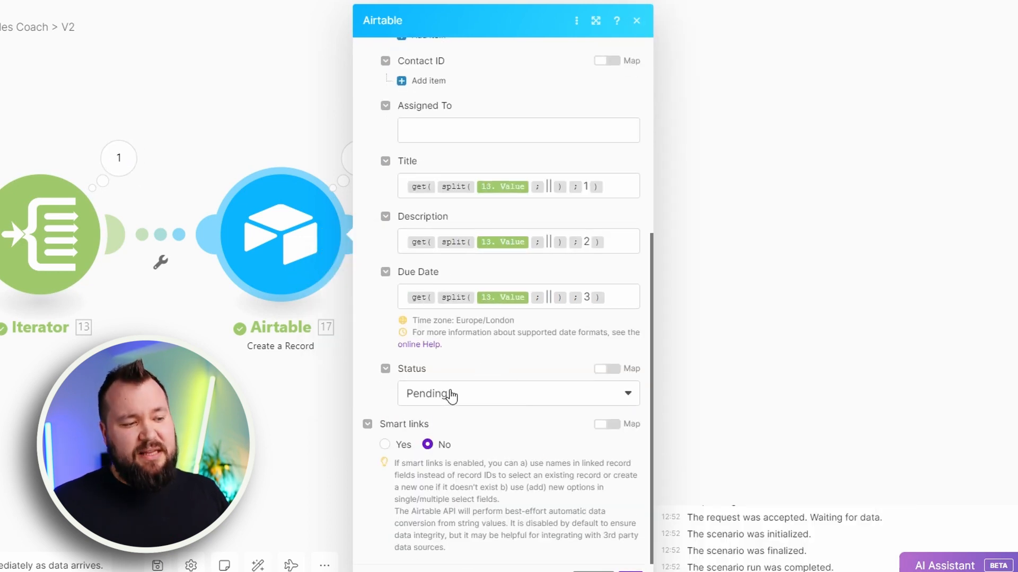
scroll(456, 238, up, 3)
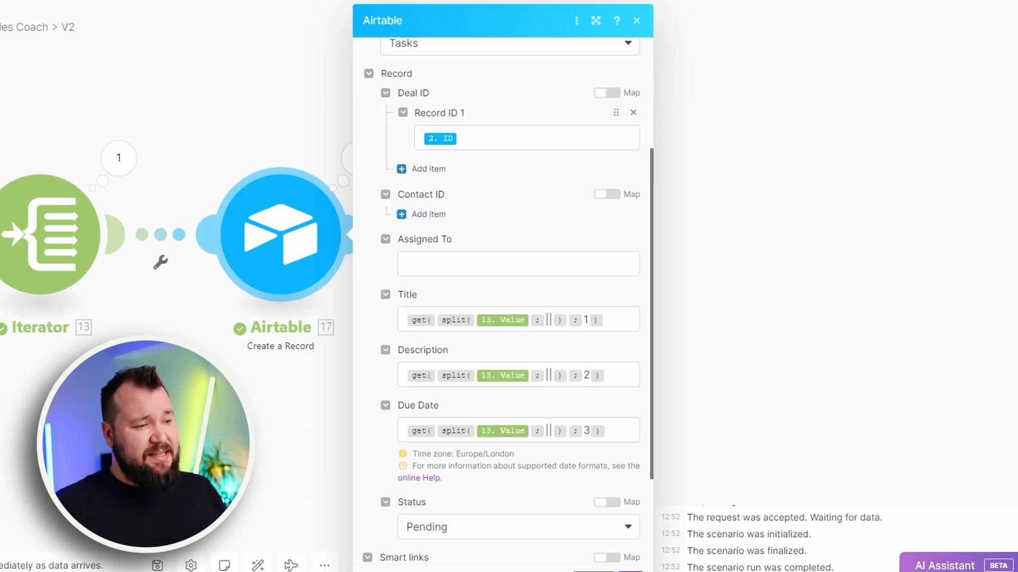
drag(175, 447, 520, 419)
drag(520, 419, 568, 412)
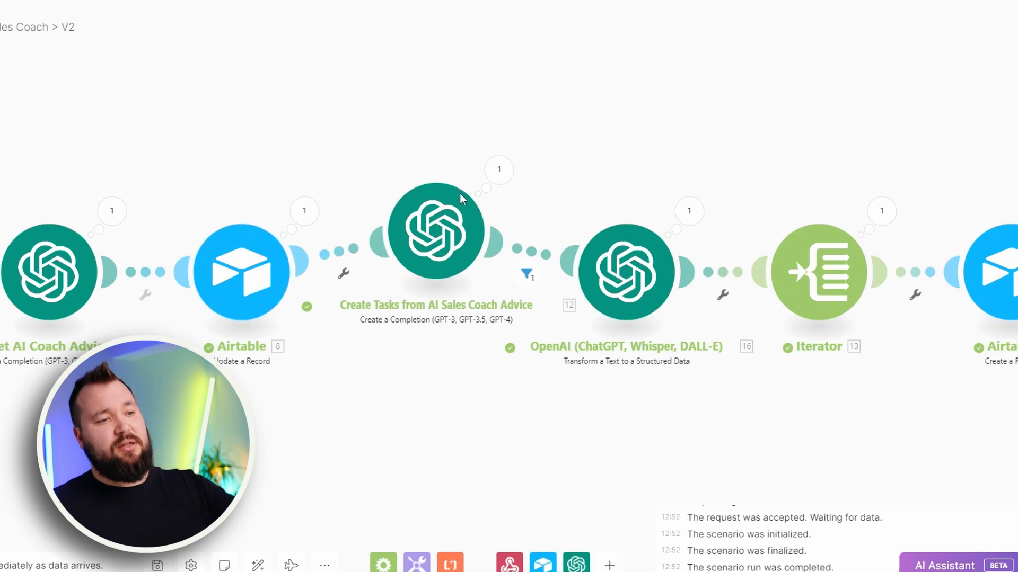
drag(923, 416, 625, 409)
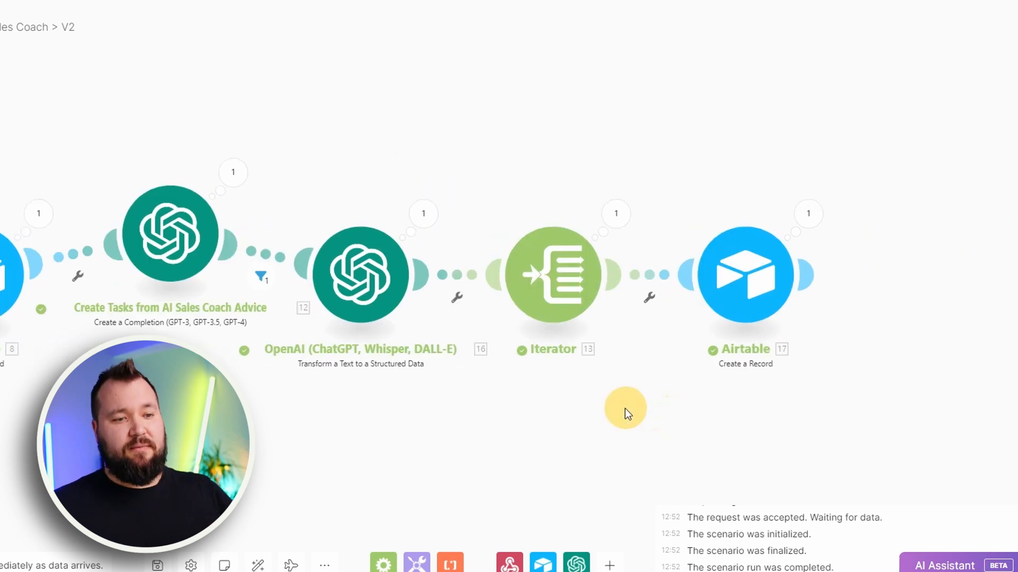